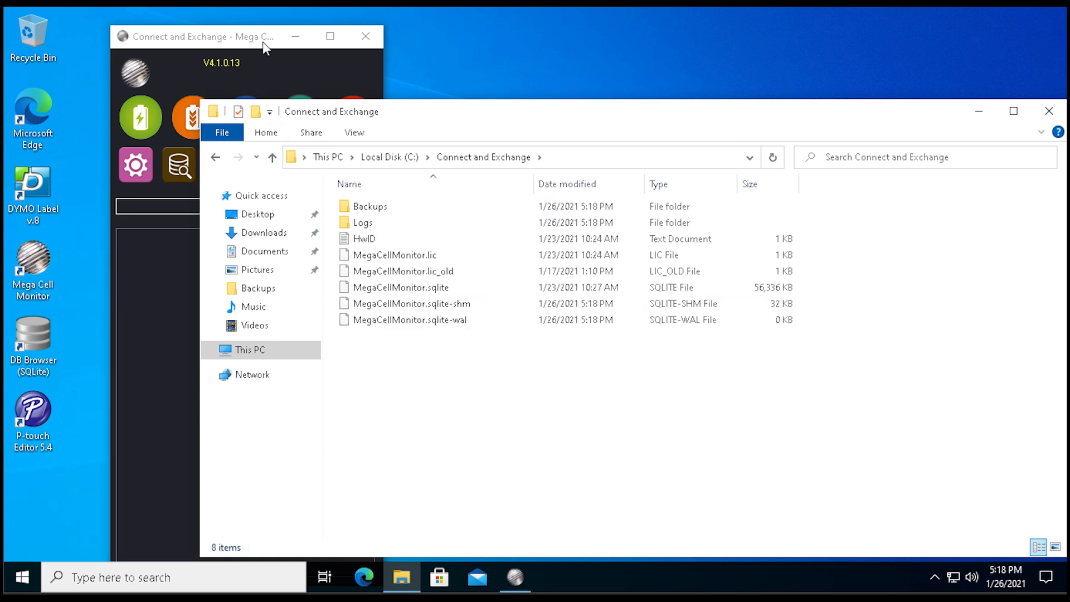
Open the configuration page's printer settings and select Brother QL-820NWB as the label printer.
left_click_drag(263, 45, 158, 31)
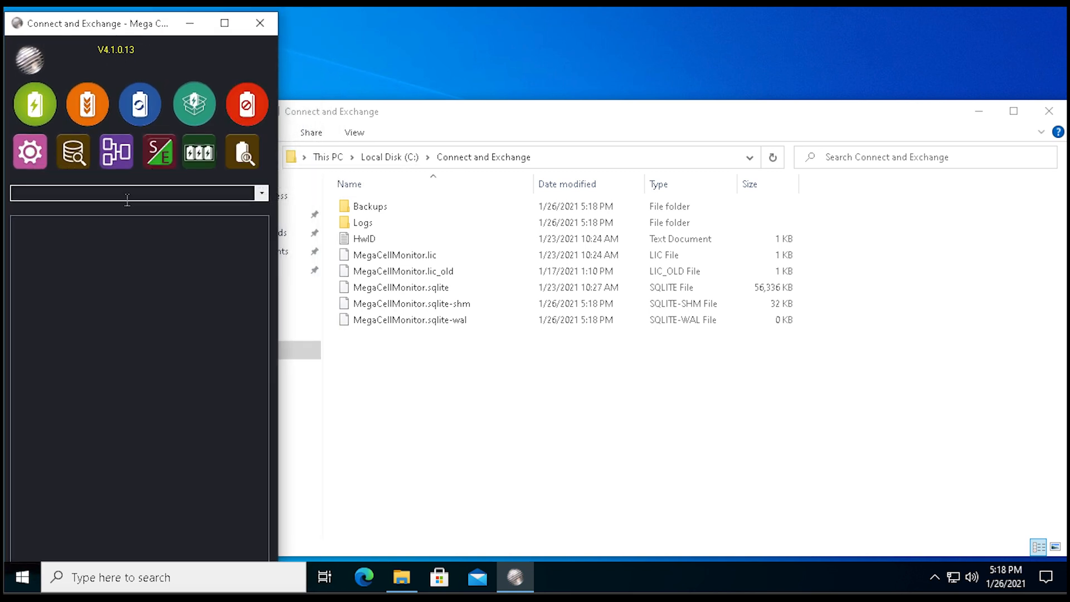
left_click(32, 159)
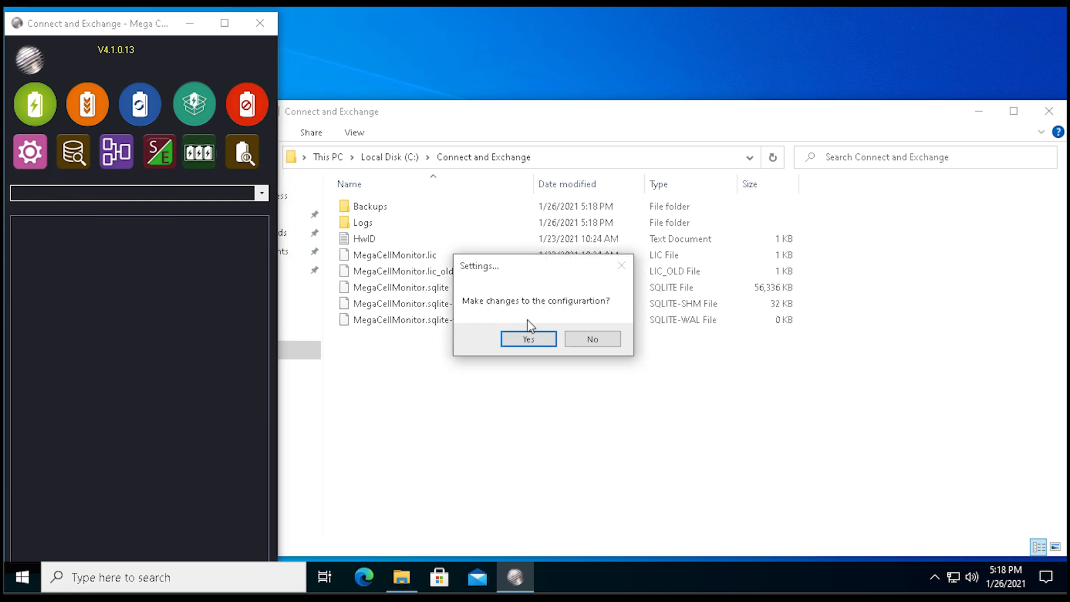
left_click(528, 340)
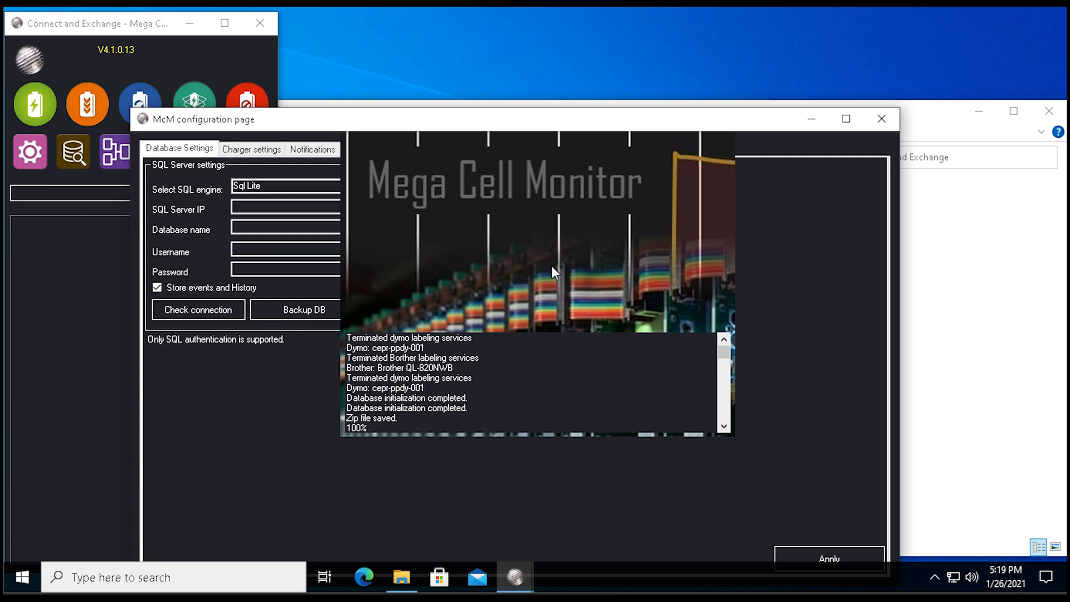
left_click(590, 149)
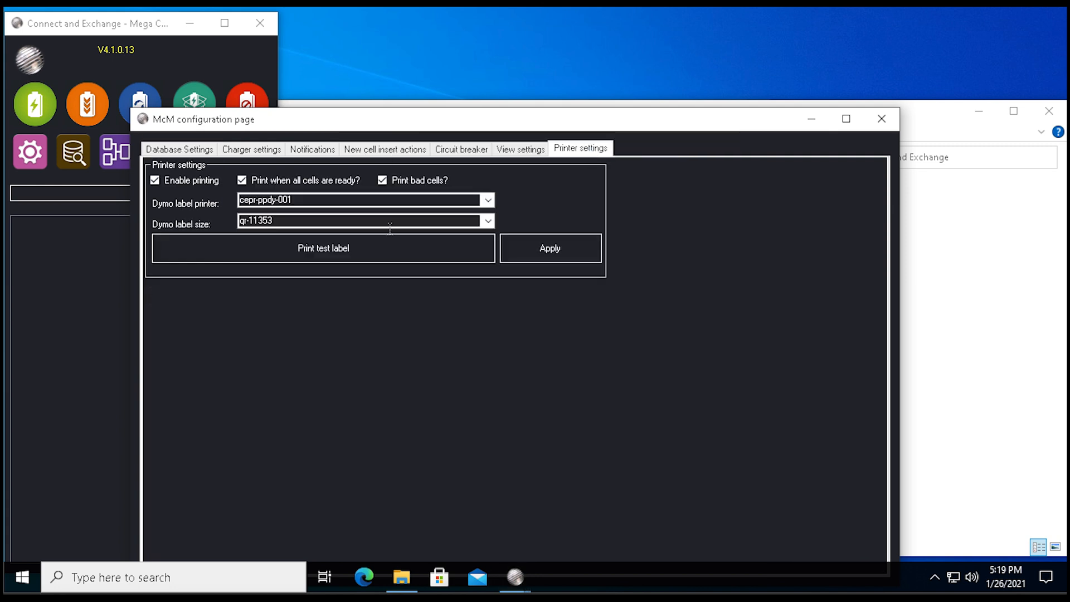
left_click(391, 201)
left_click(488, 201)
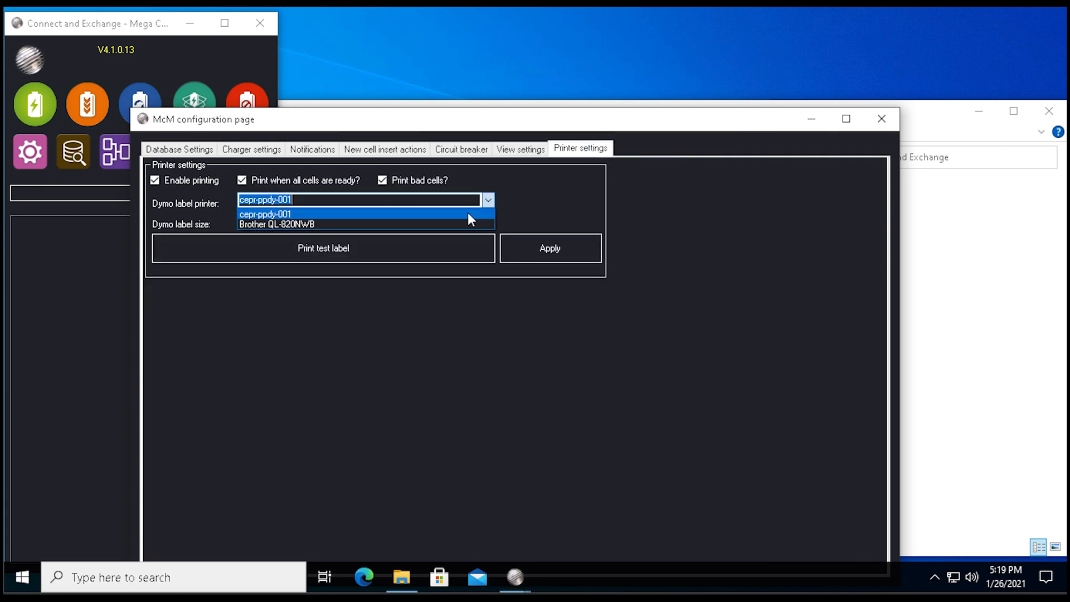
left_click(462, 223)
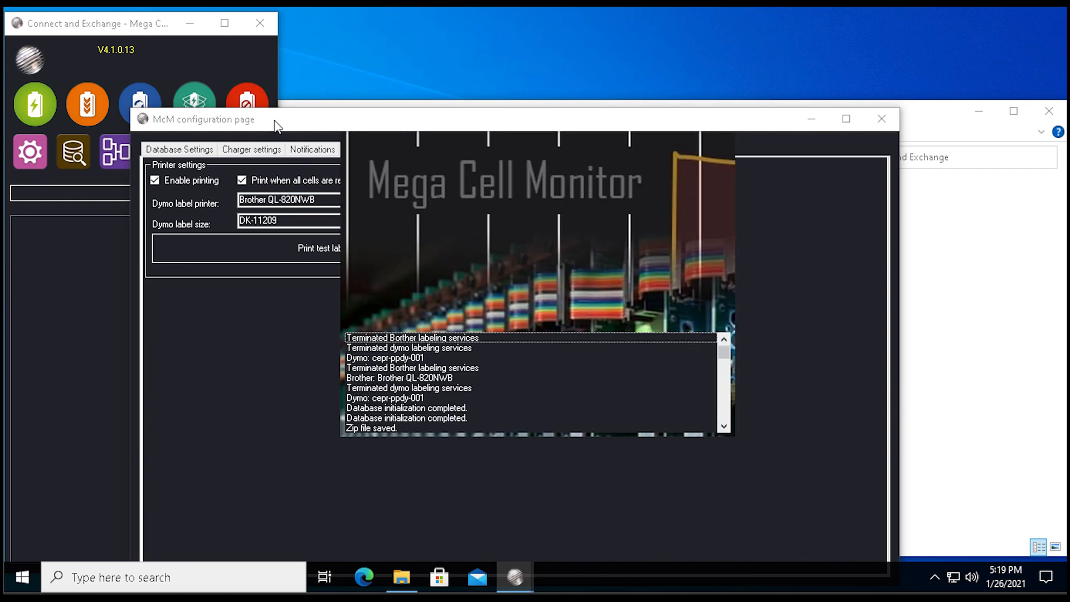
left_click_drag(277, 126, 172, 39)
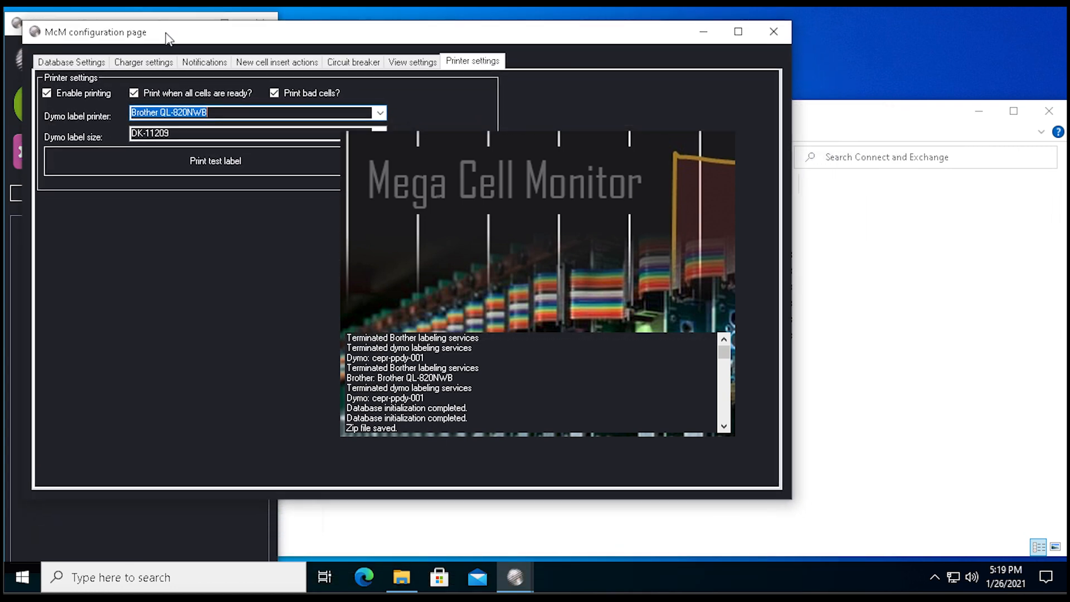
Set the label size to DK-22225, apply the printer settings and close the configuration page.
left_click(379, 132)
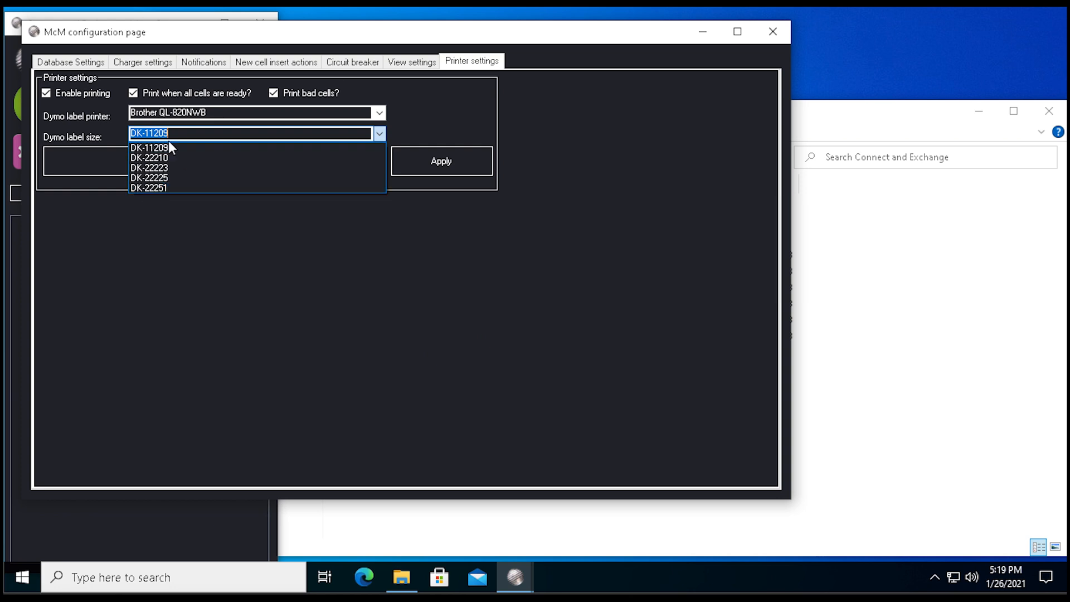
left_click(334, 252)
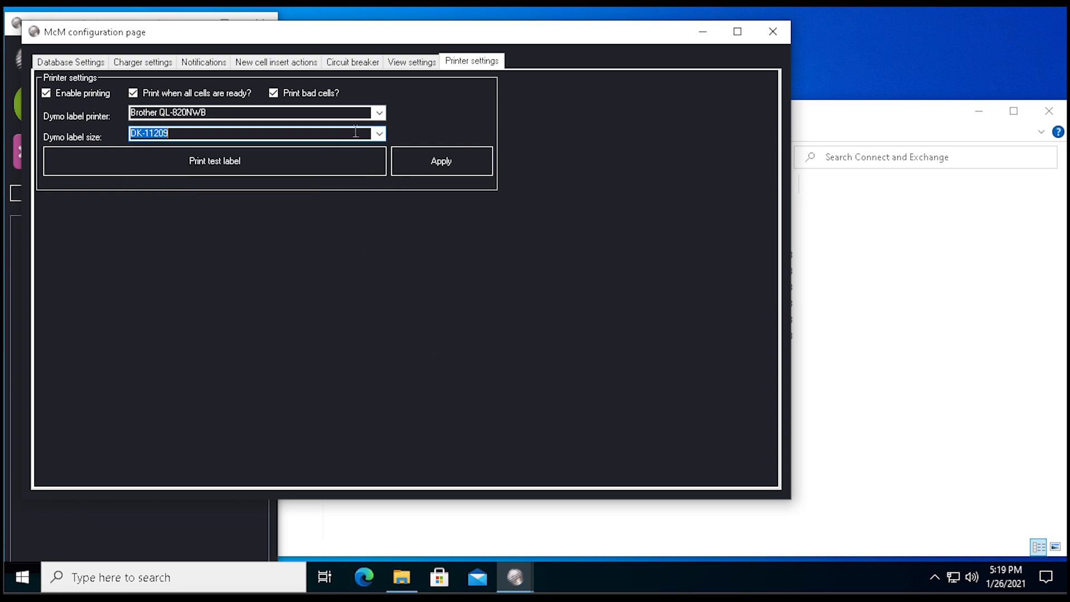
left_click(379, 133)
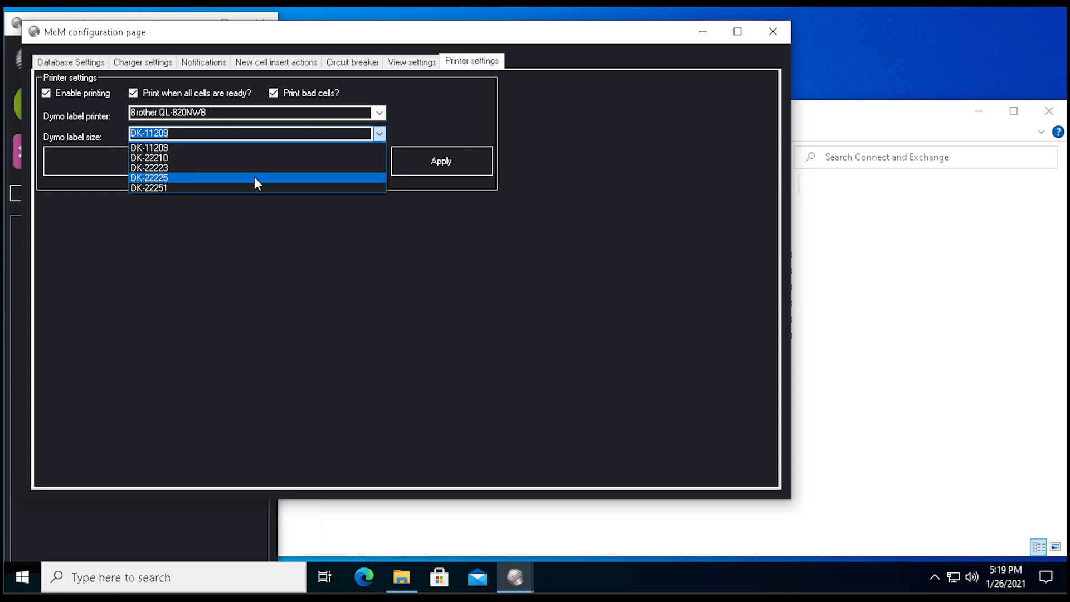
left_click(254, 176)
left_click(424, 165)
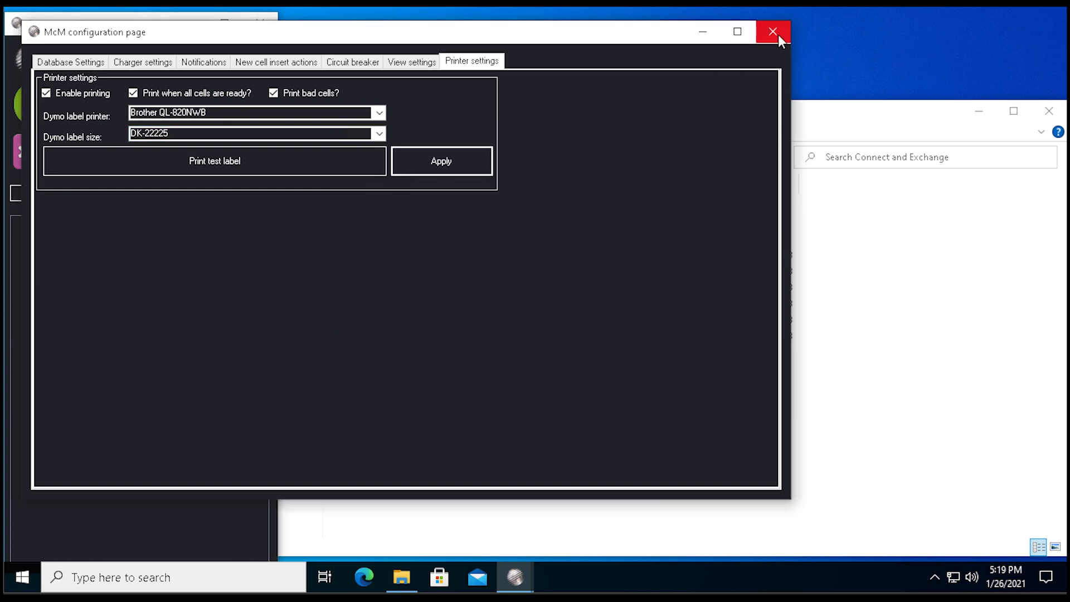
left_click(773, 32)
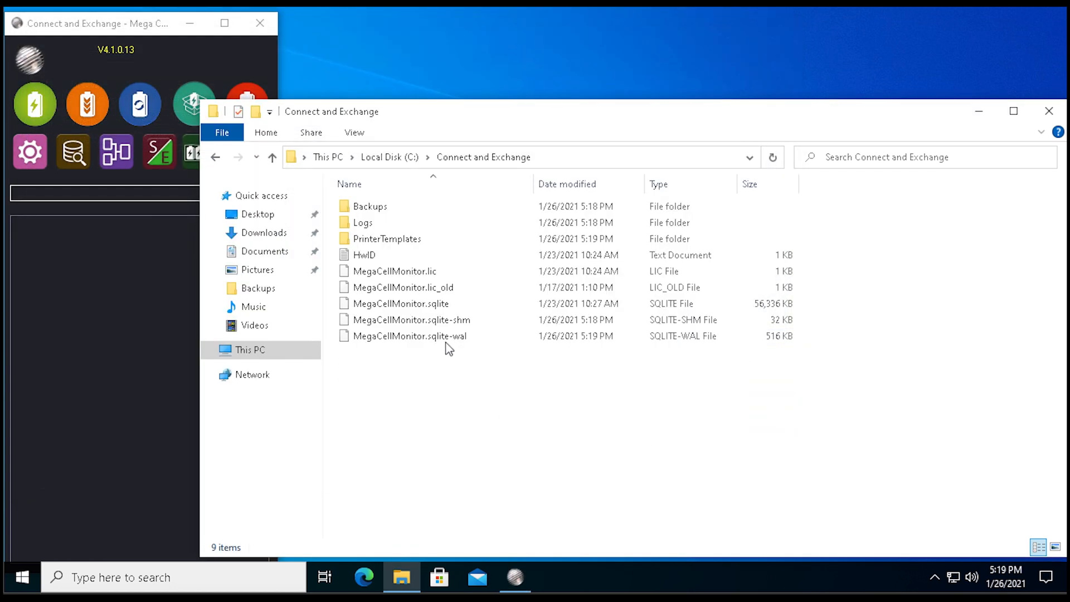
Open the DK-22225 layout from the Brother folder inside PrinterTemplates in P-touch Editor.
left_click(410, 247)
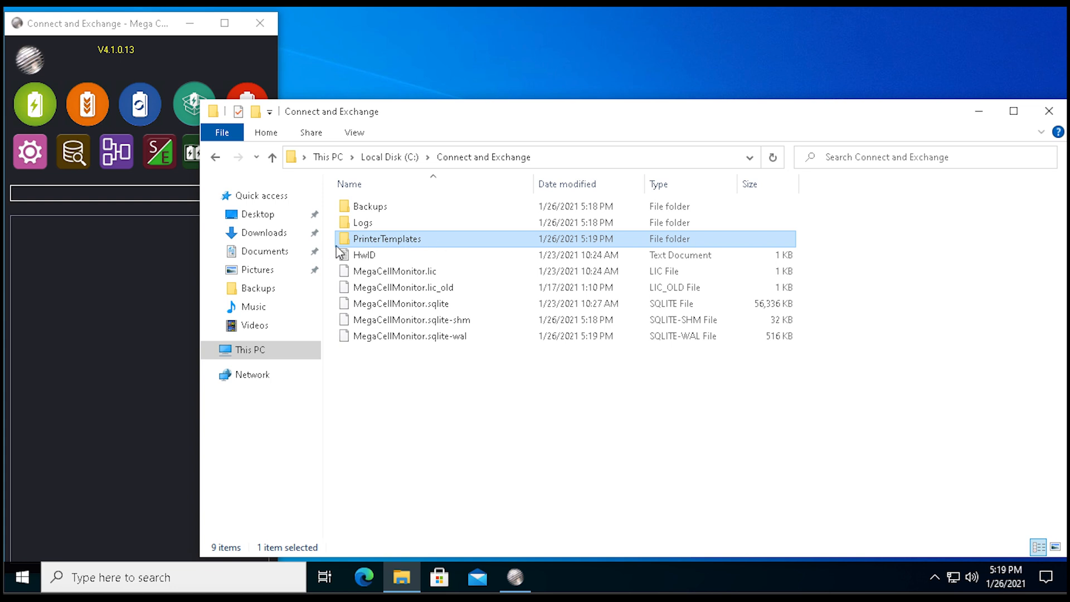
double_click(410, 243)
double_click(372, 210)
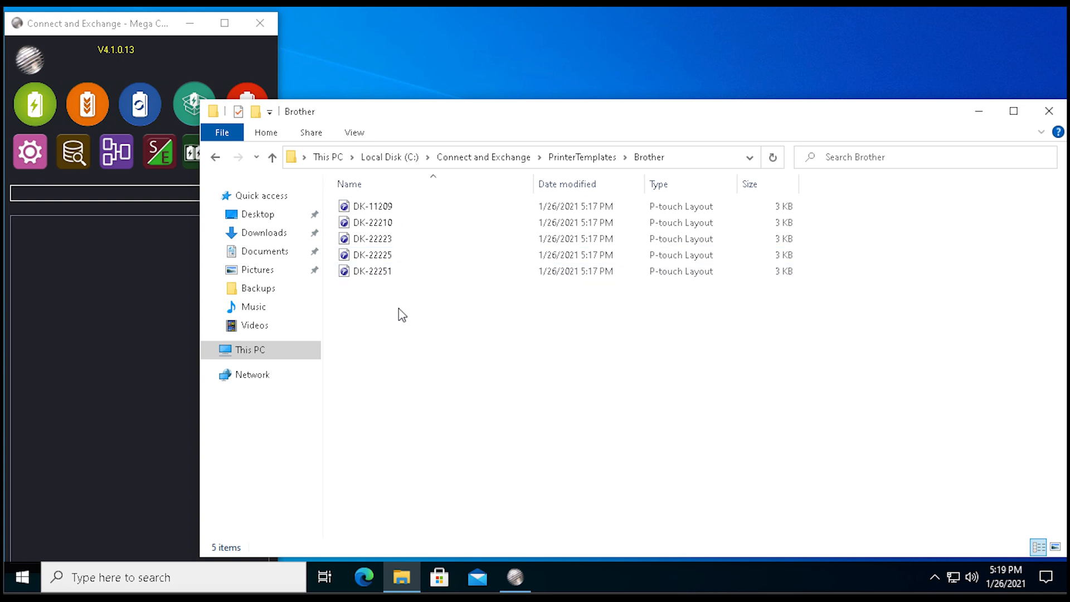
double_click(393, 256)
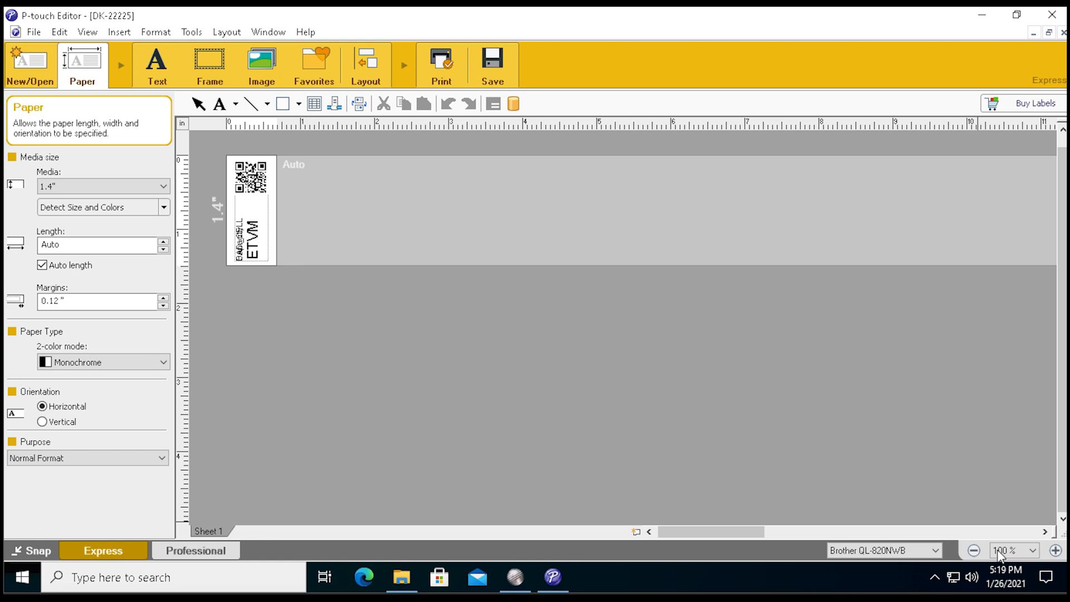
Move the ETVM text on the label to the right, clear of the QR code and the overlapping texts.
left_click(1056, 550)
left_click(1056, 550)
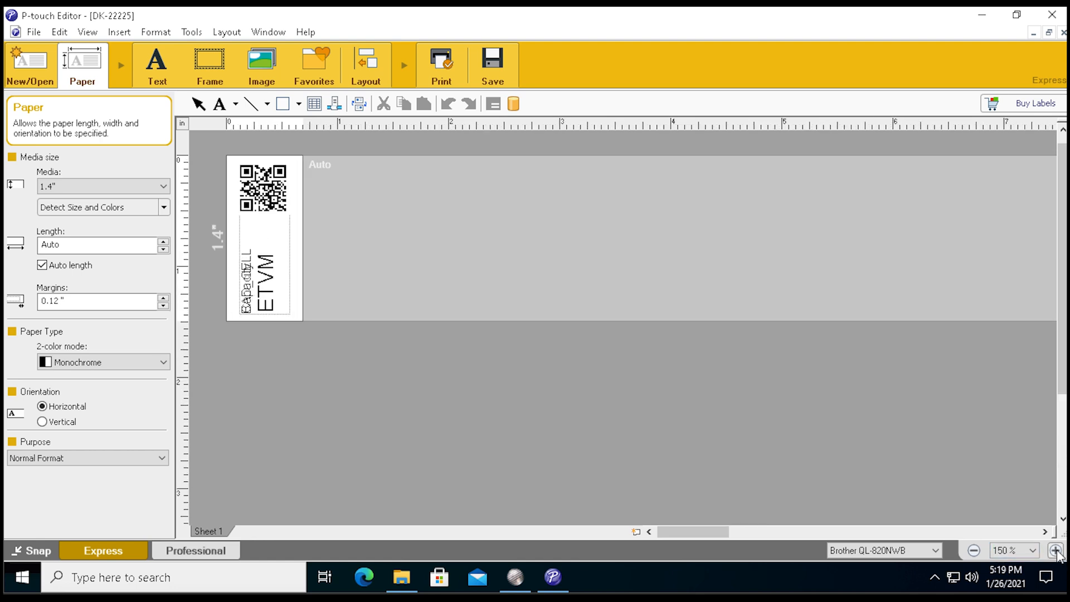
left_click(1056, 551)
left_click(1056, 550)
left_click(1056, 550)
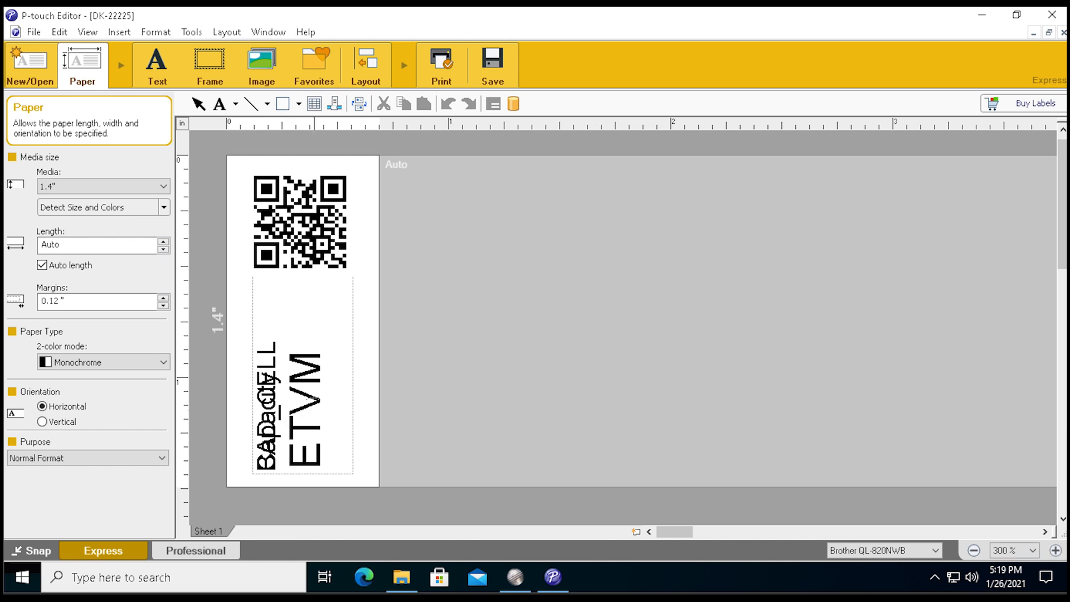
left_click(313, 386)
left_click_drag(358, 363, 450, 354)
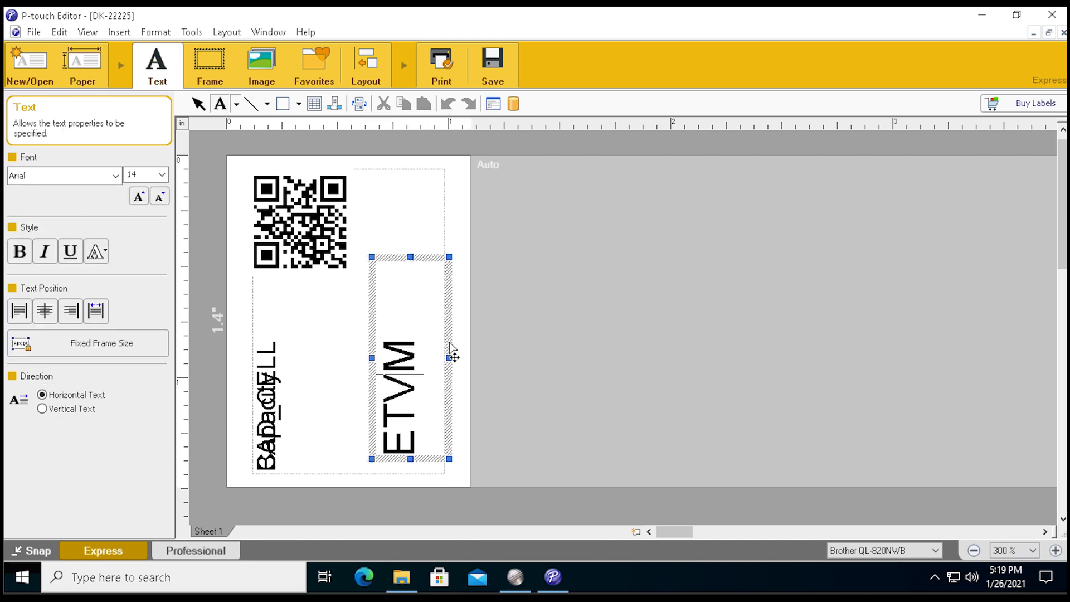
Separate the overlapping BAD_CELL and Capacity texts by moving both right of ETVM, and shift the QR code slightly right and down.
left_click(280, 385)
left_click_drag(285, 395, 550, 345)
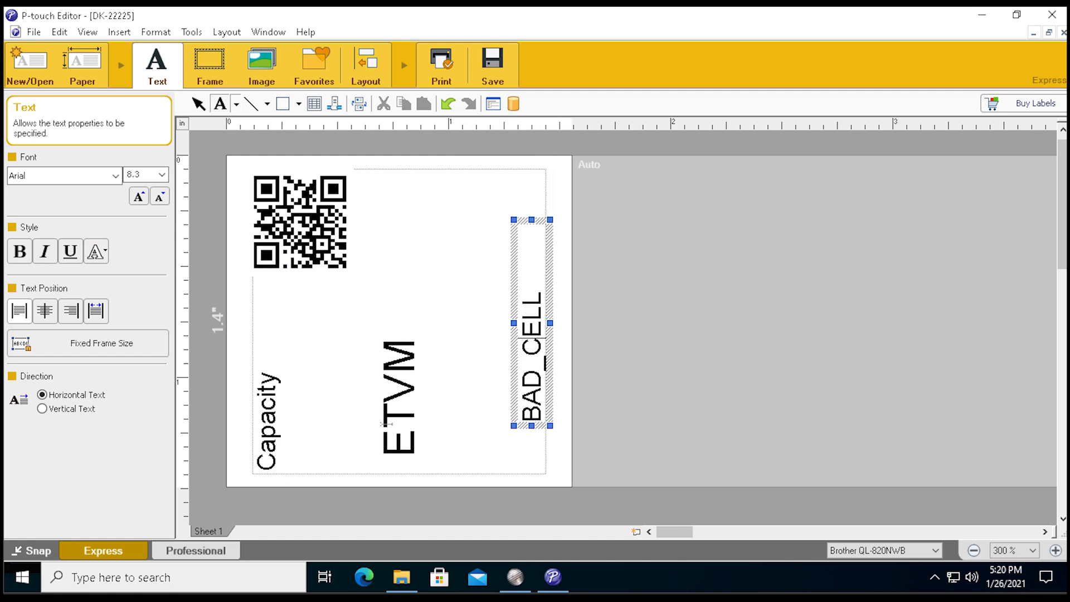
left_click(267, 438)
left_click_drag(284, 432, 494, 333)
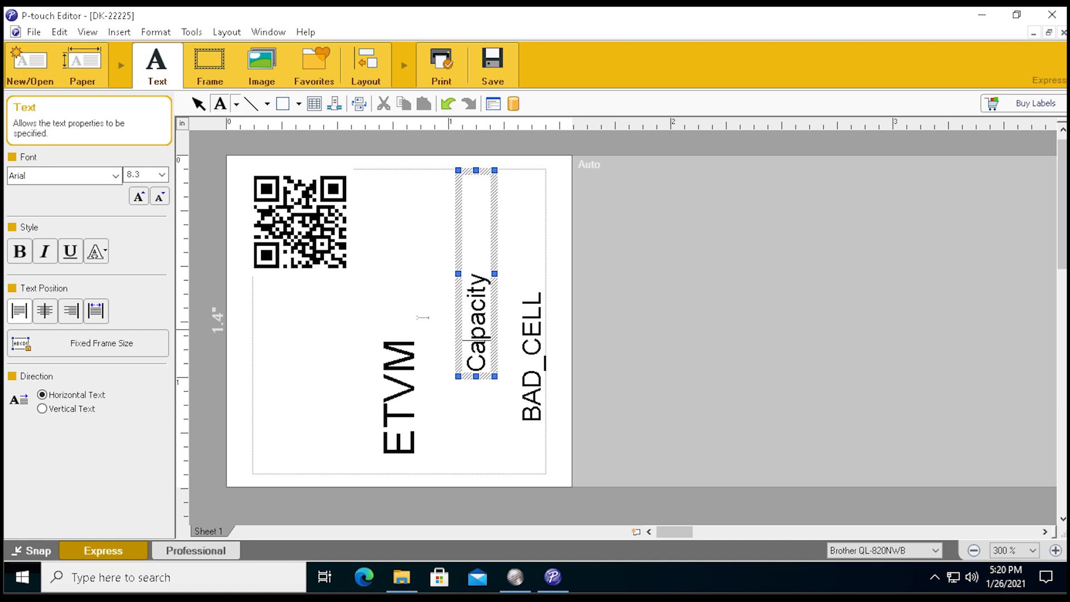
left_click(329, 247)
left_click_drag(351, 252, 401, 271)
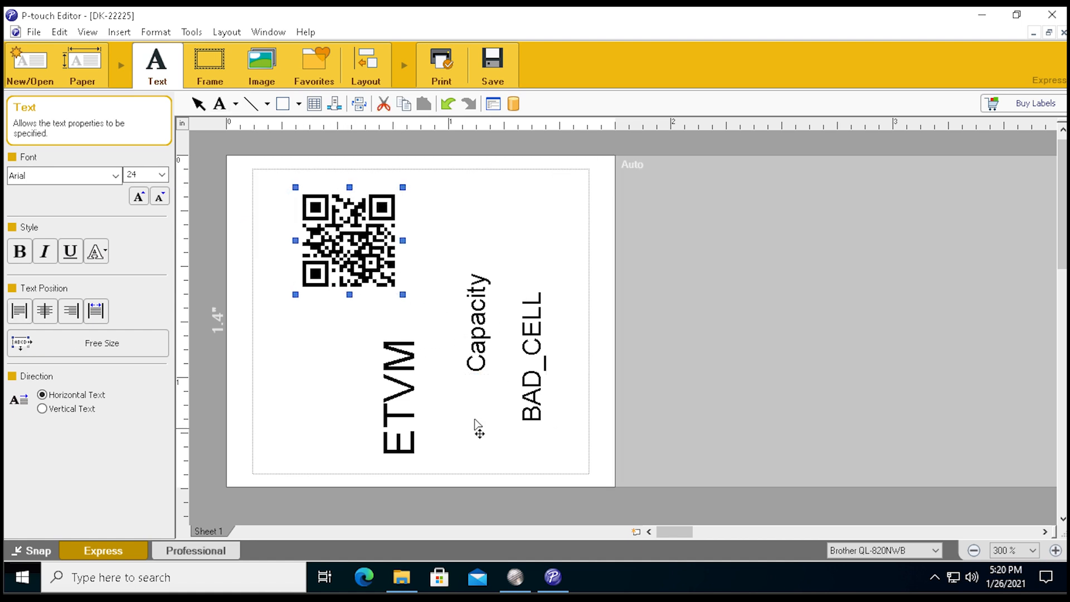
Delete the QR code and the ETVM text object from the label.
left_click(390, 420)
left_click(483, 321)
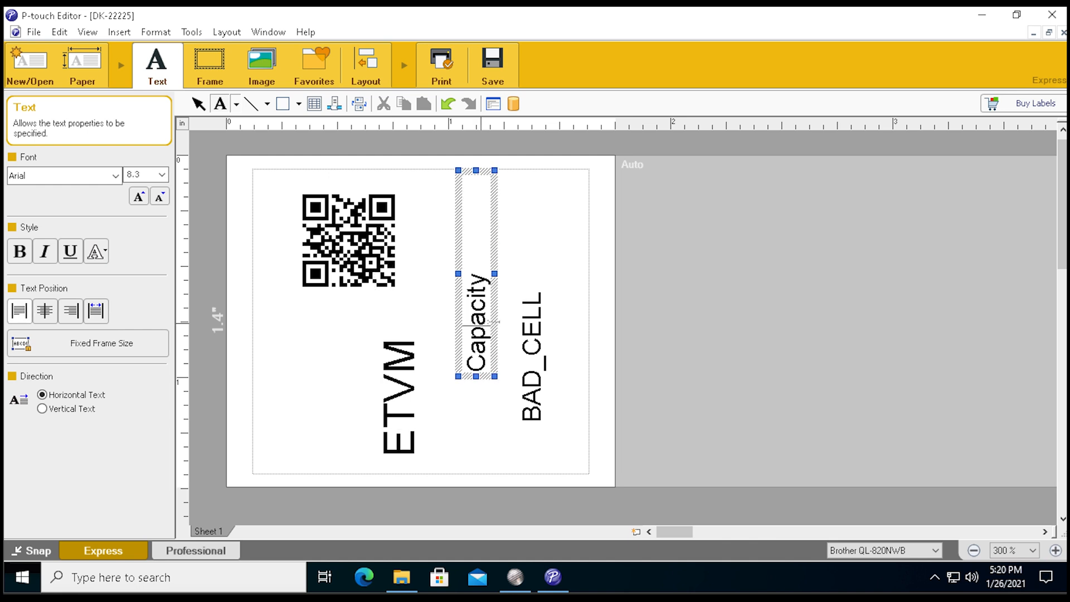
left_click(546, 384)
left_click(313, 262)
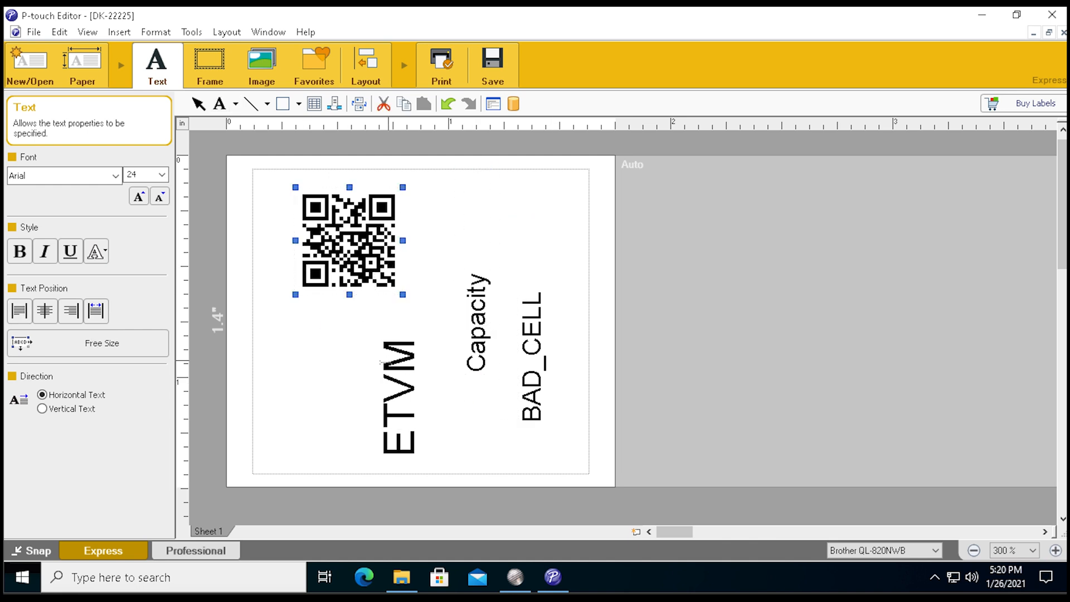
key("Delete")
left_click(396, 409)
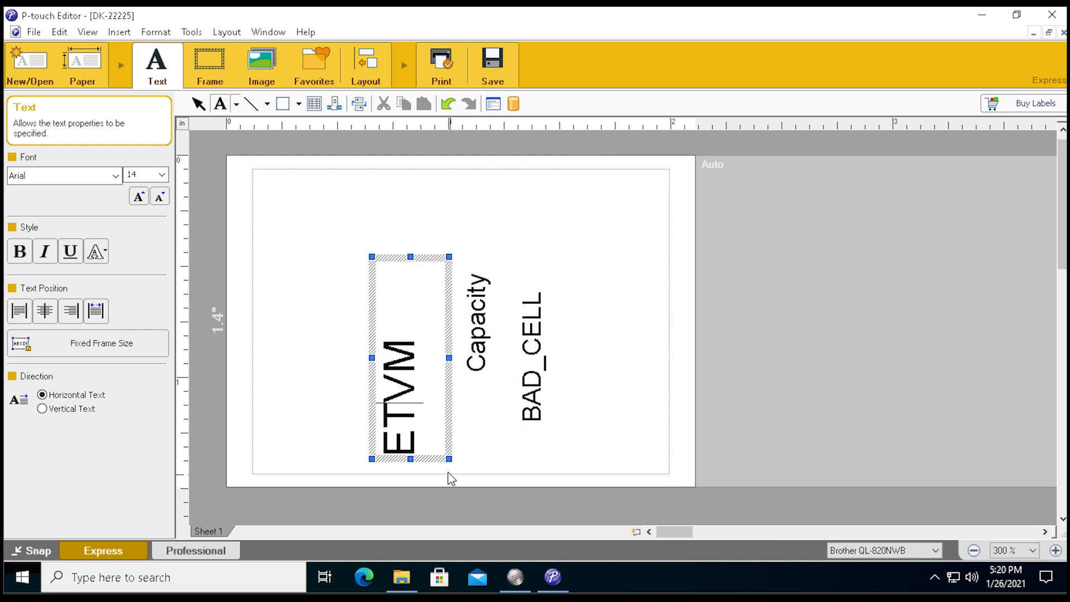
key("BackSpace")
left_click(446, 423)
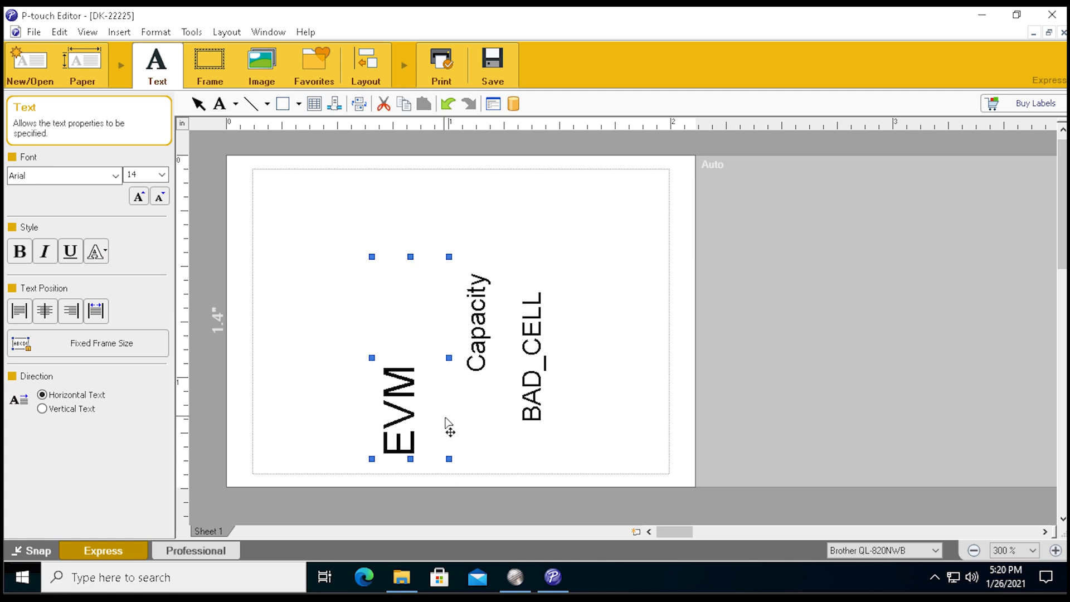
key("Delete")
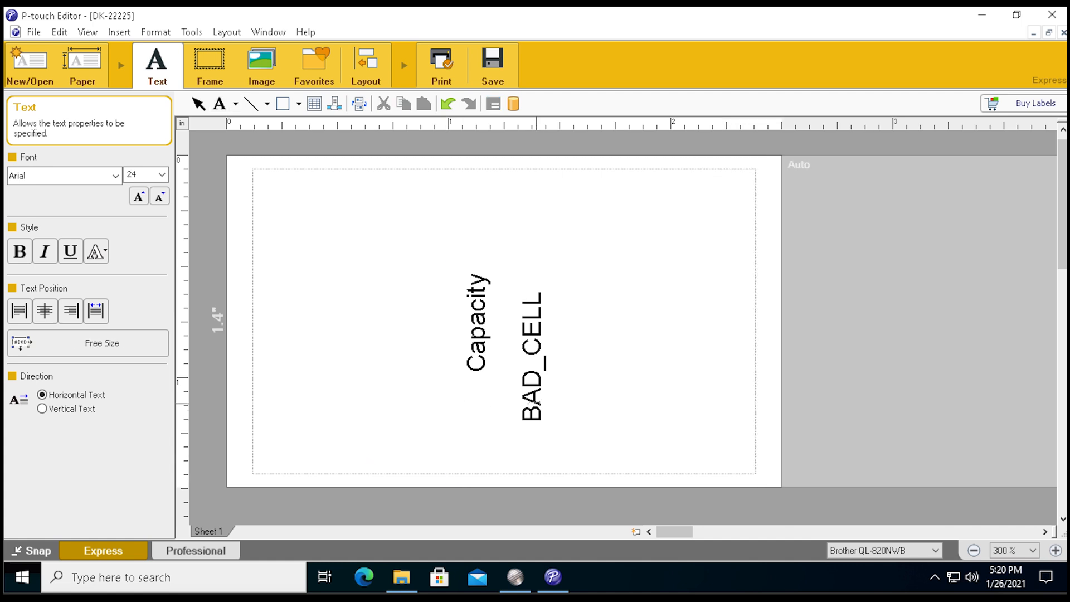
Move the BAD_CELL text to the lower-left corner of the label's printable area.
left_click(533, 402)
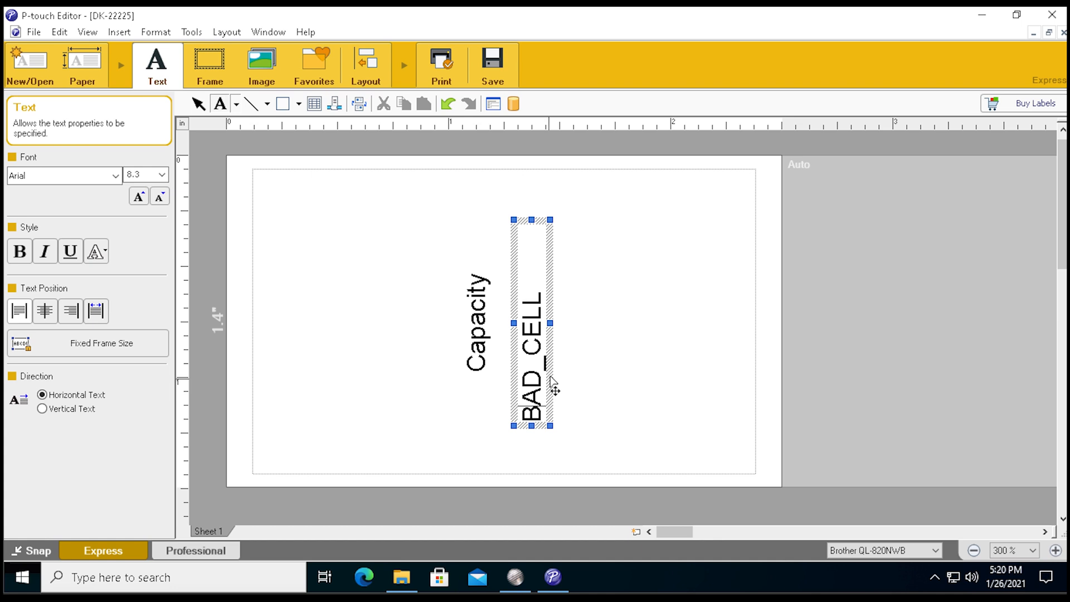
left_click_drag(532, 390, 286, 430)
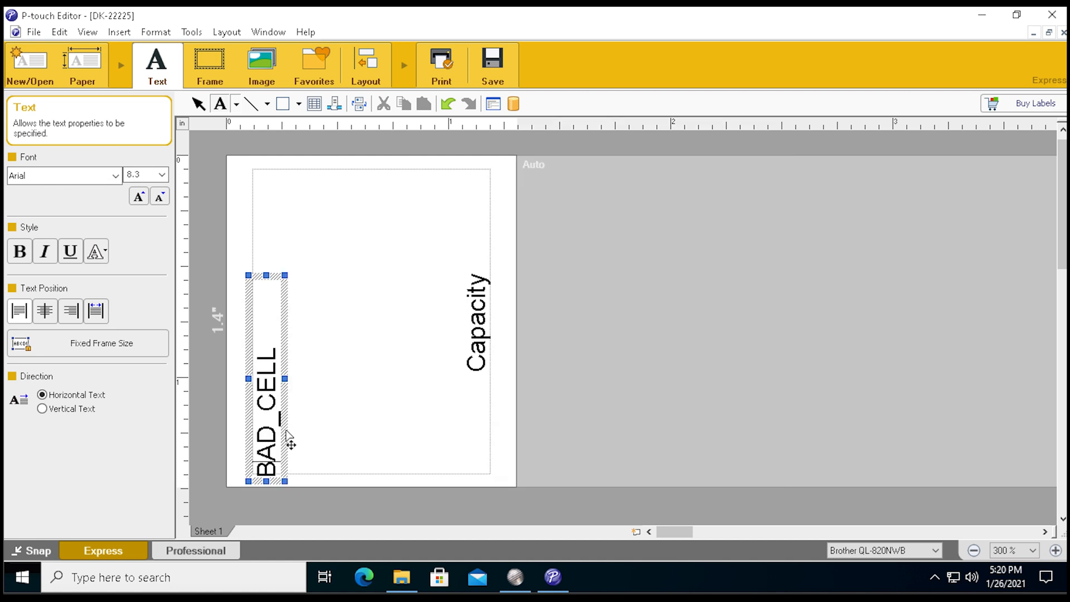
key("Right")
key("Escape")
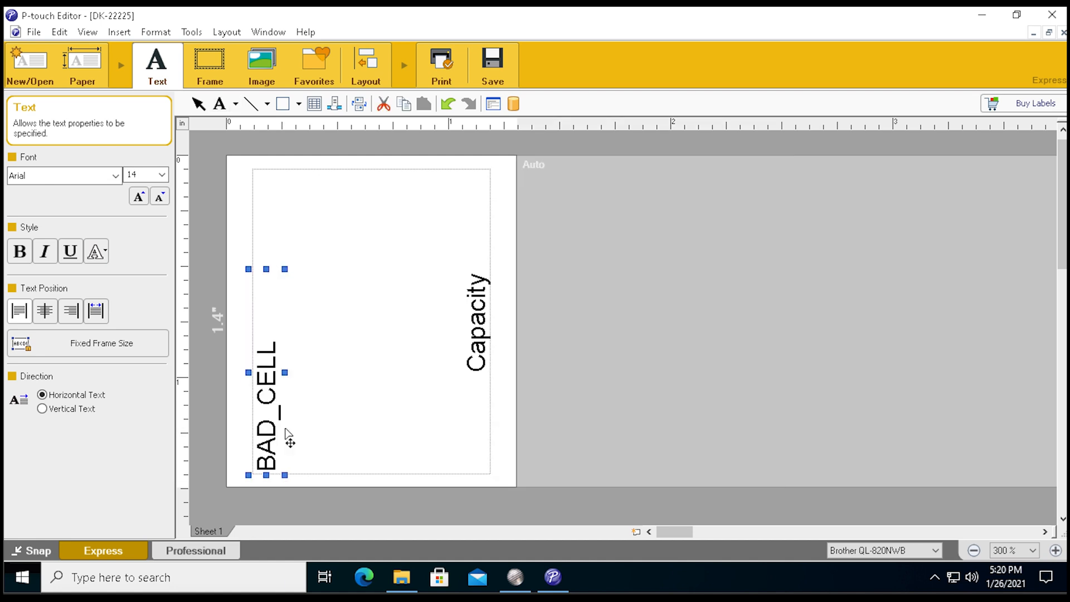
Replace the Capacity text with CAP and move it to the bottom of the label, just right of BAD_CELL.
left_click(476, 342)
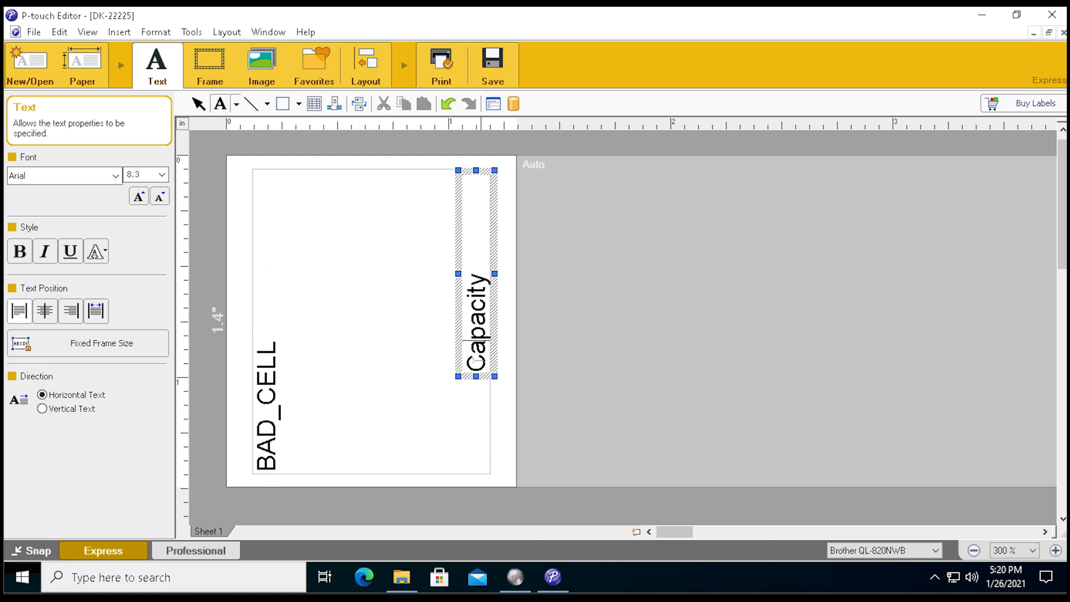
left_click_drag(475, 373, 474, 265)
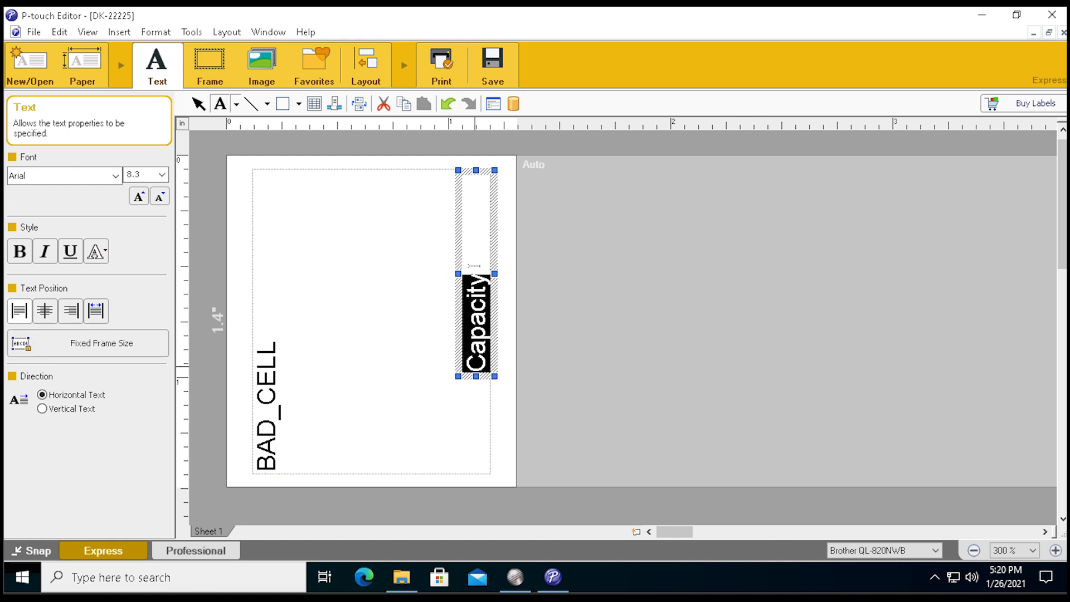
type("CAP")
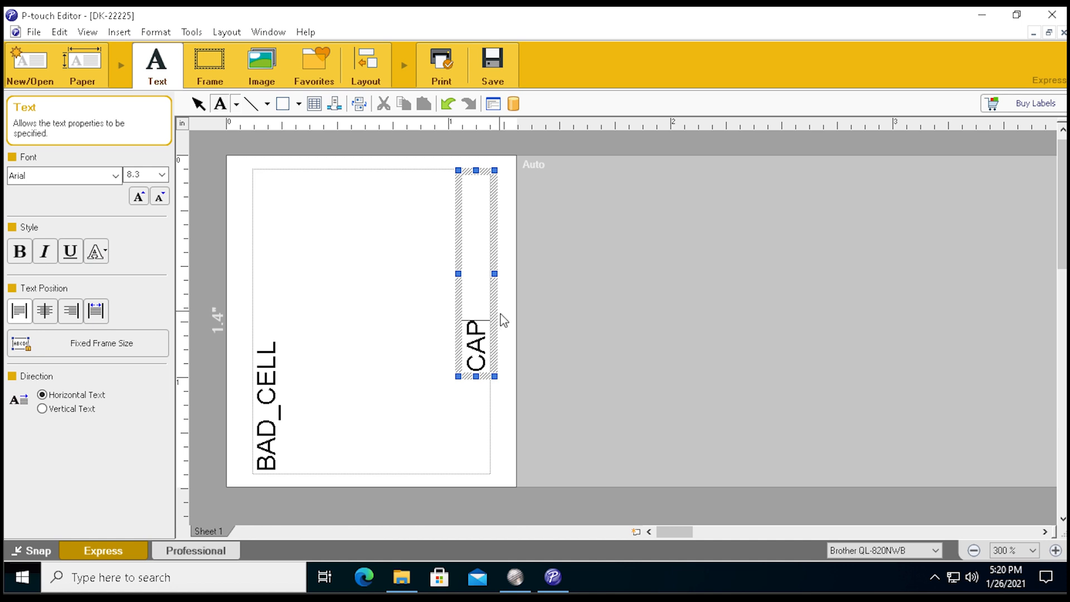
left_click(497, 355)
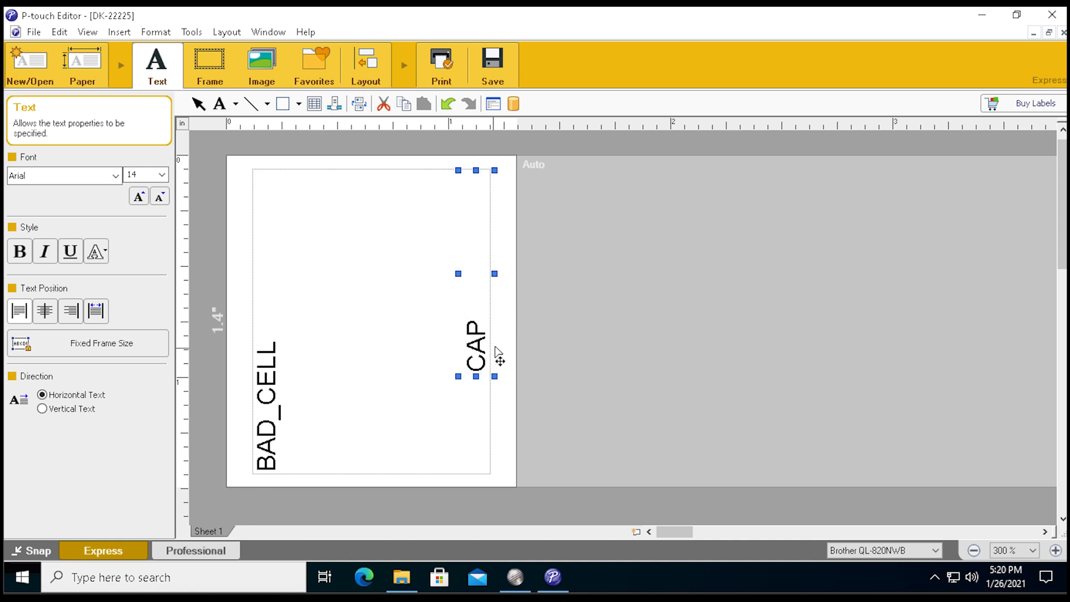
left_click_drag(498, 355, 335, 454)
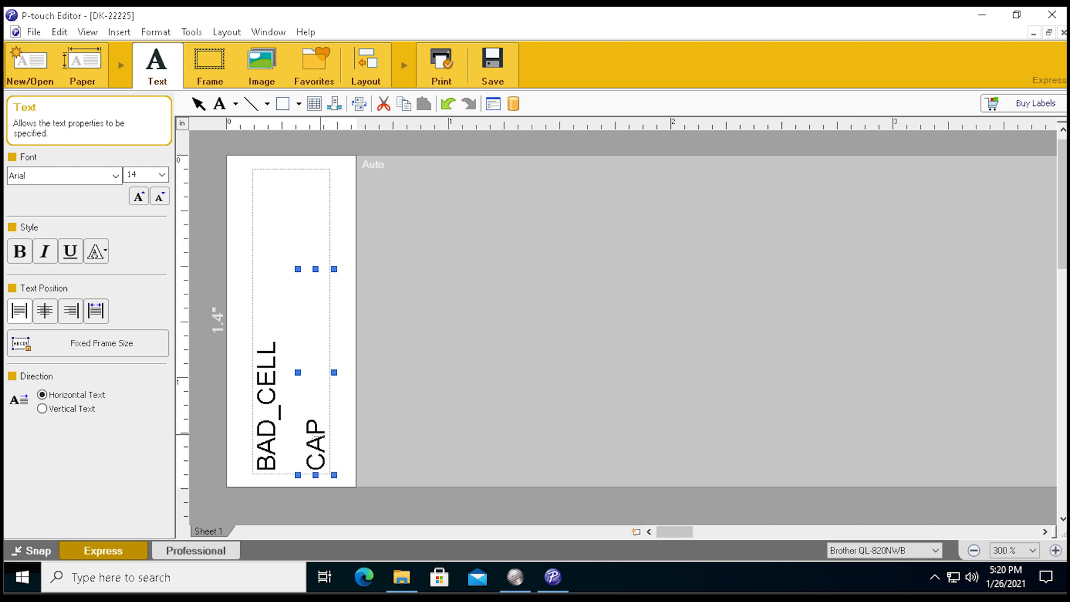
Rename the CAP text's object name to CAP in its expanded text properties.
right_click(320, 443)
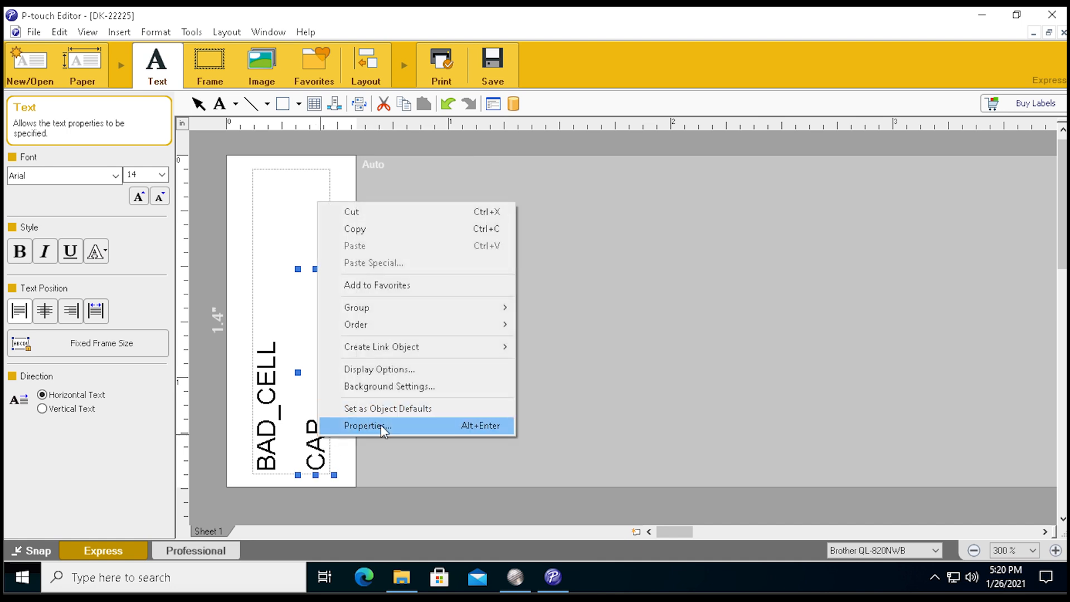
left_click(380, 425)
left_click(545, 105)
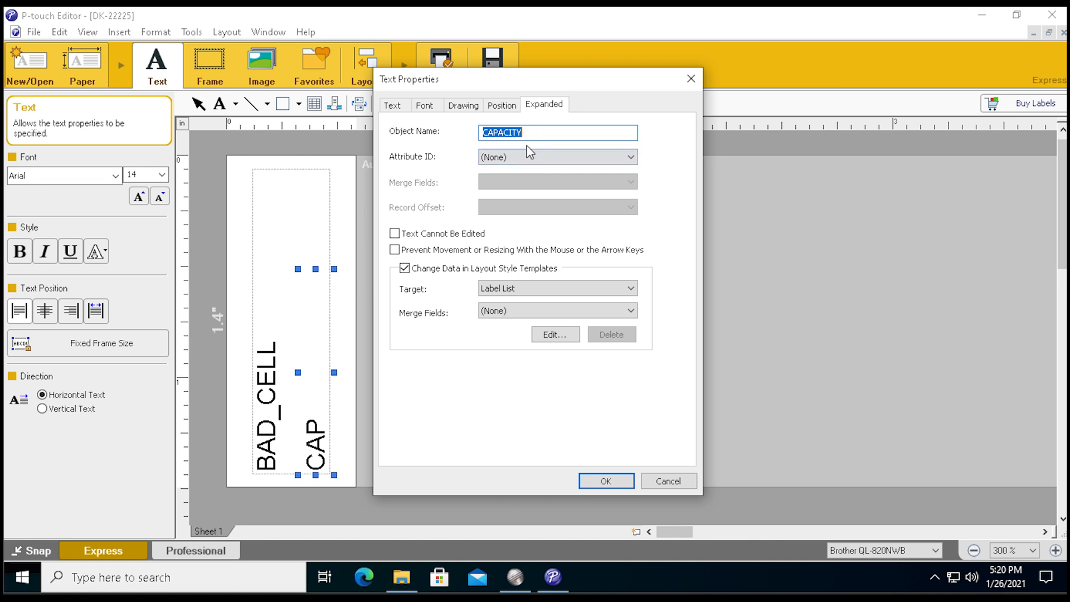
type("CAP")
left_click(606, 482)
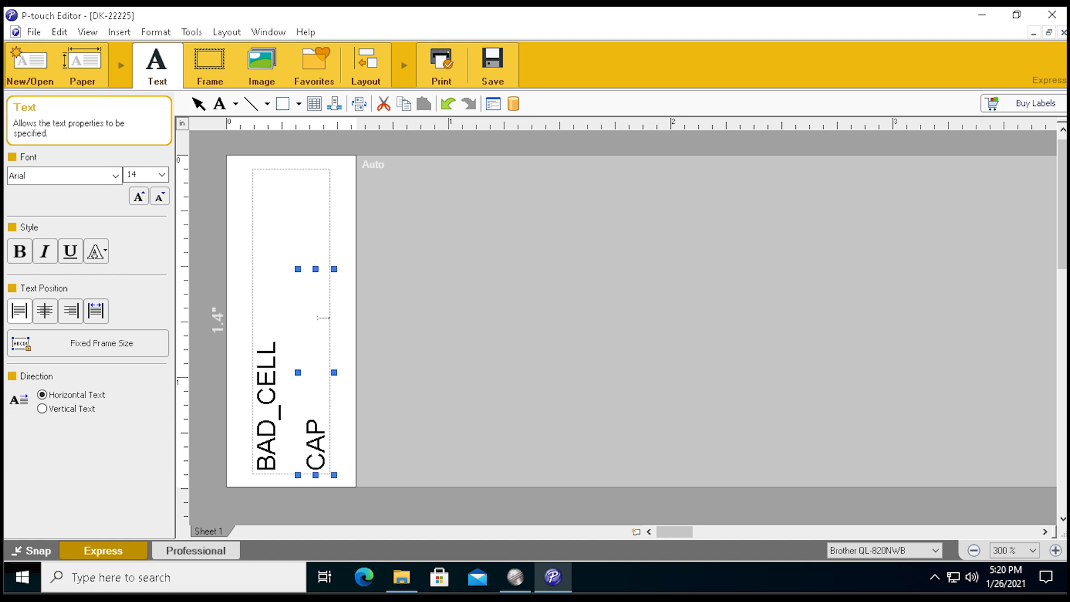
Shorten the CAP text frame, duplicate the text, and place a copy just right of BAD_CELL at the label's lower edge.
left_click(319, 405)
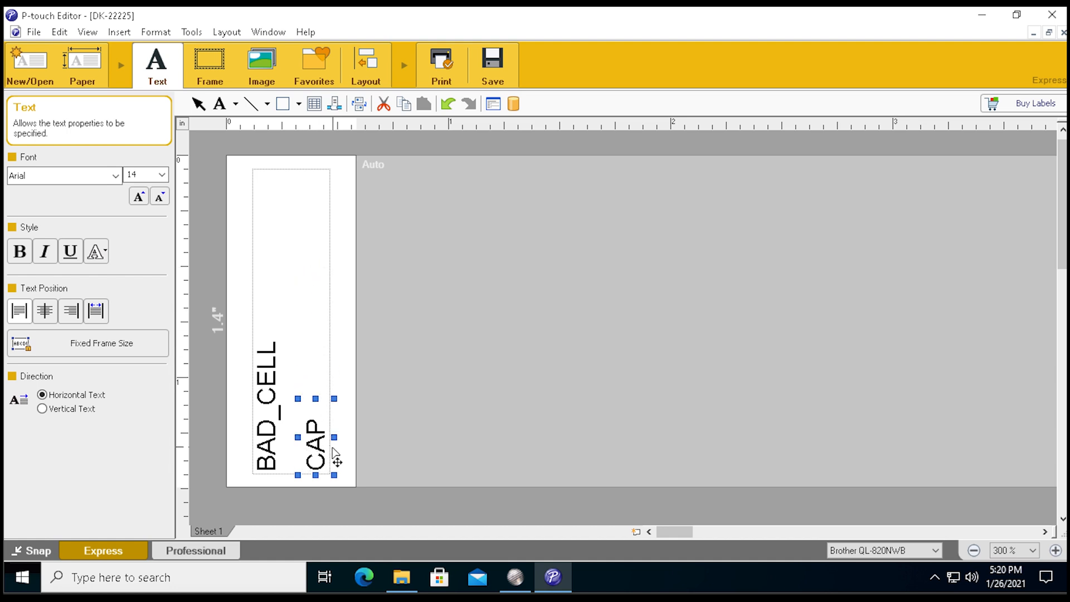
key("Delete")
left_click(282, 458)
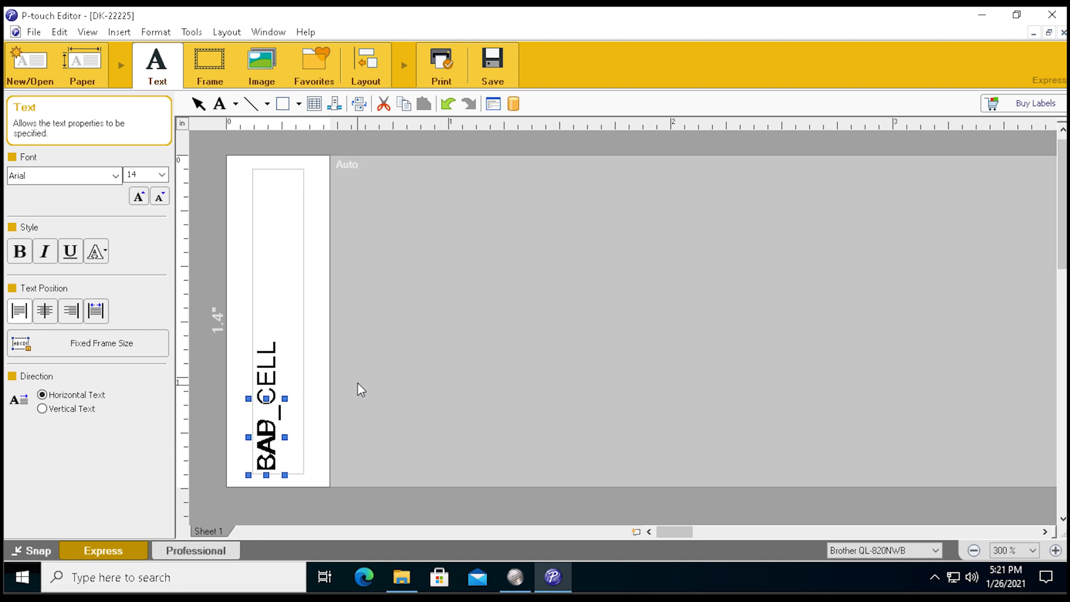
key("ctrl+v")
left_click_drag(300, 466, 323, 462)
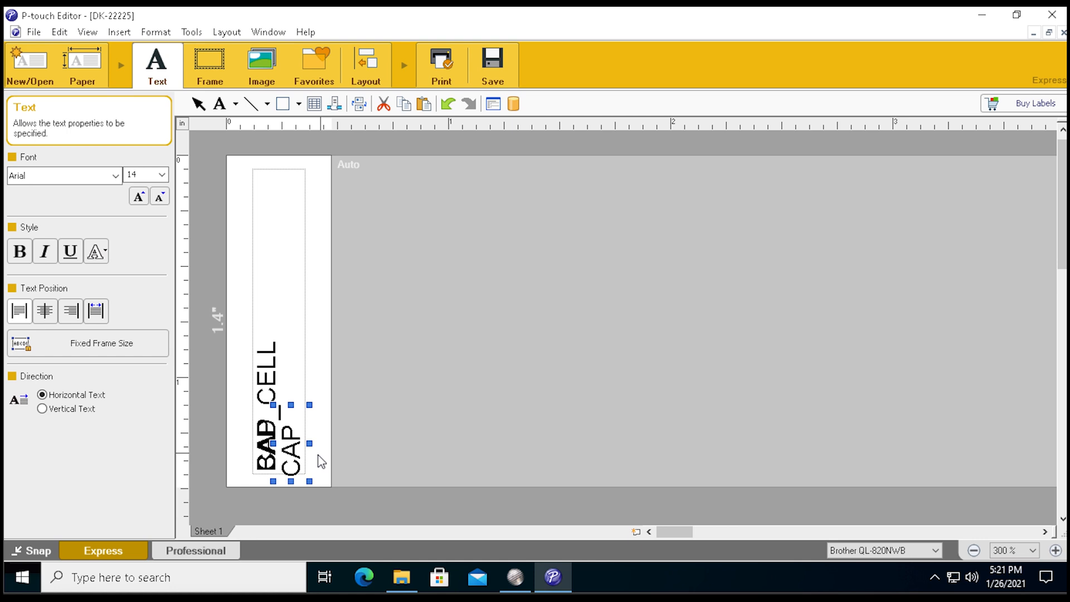
key("Up")
Replace the wording of the CAP copy beside BAD_CELL with DATE.
right_click(294, 460)
left_click(291, 462)
left_click_drag(291, 435, 298, 483)
key("Delete")
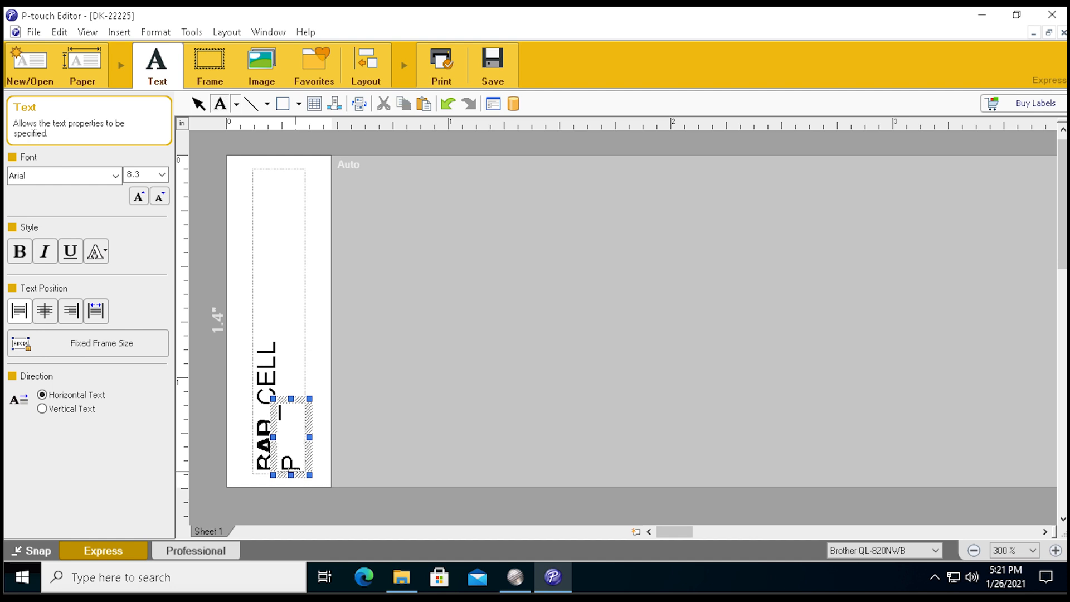
key("BackSpace")
type("DATE")
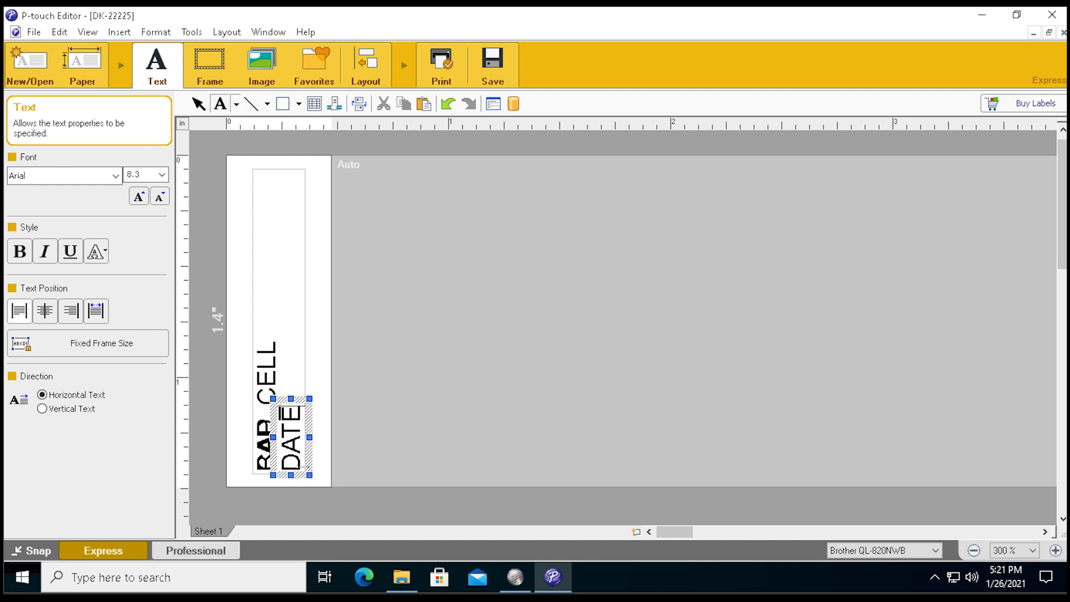
Set the object name of the DATE text to DATE in its expanded text properties.
right_click(311, 453)
left_click(349, 442)
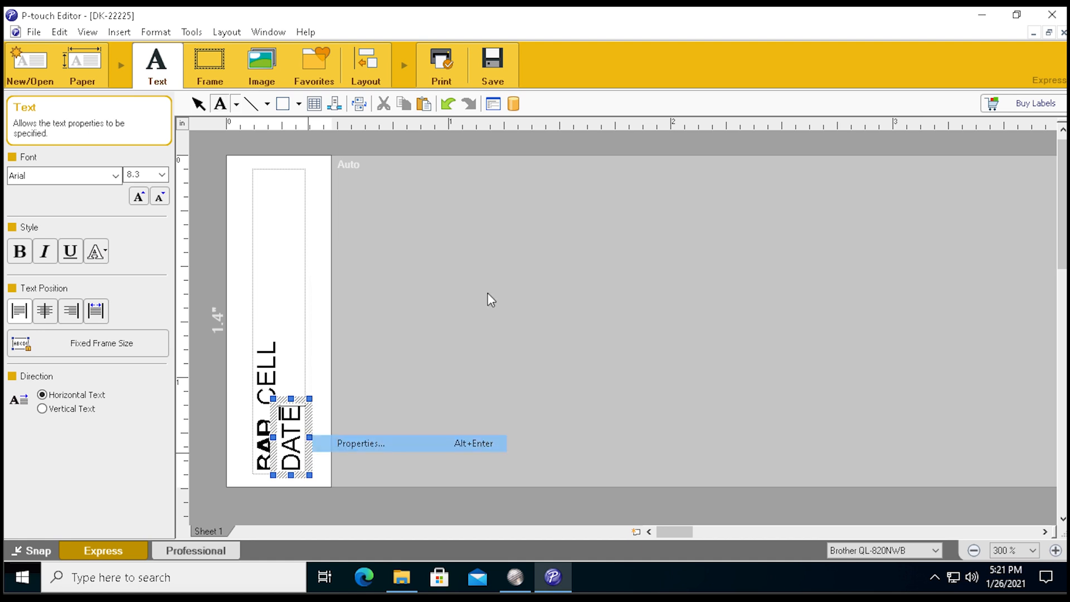
type("D")
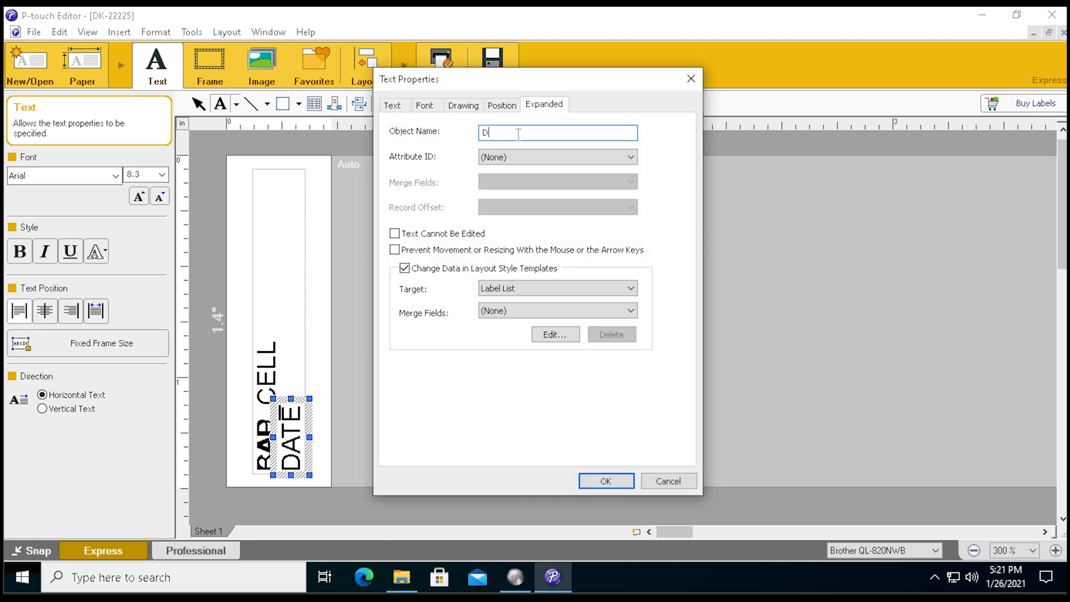
type("ATE")
left_click(606, 481)
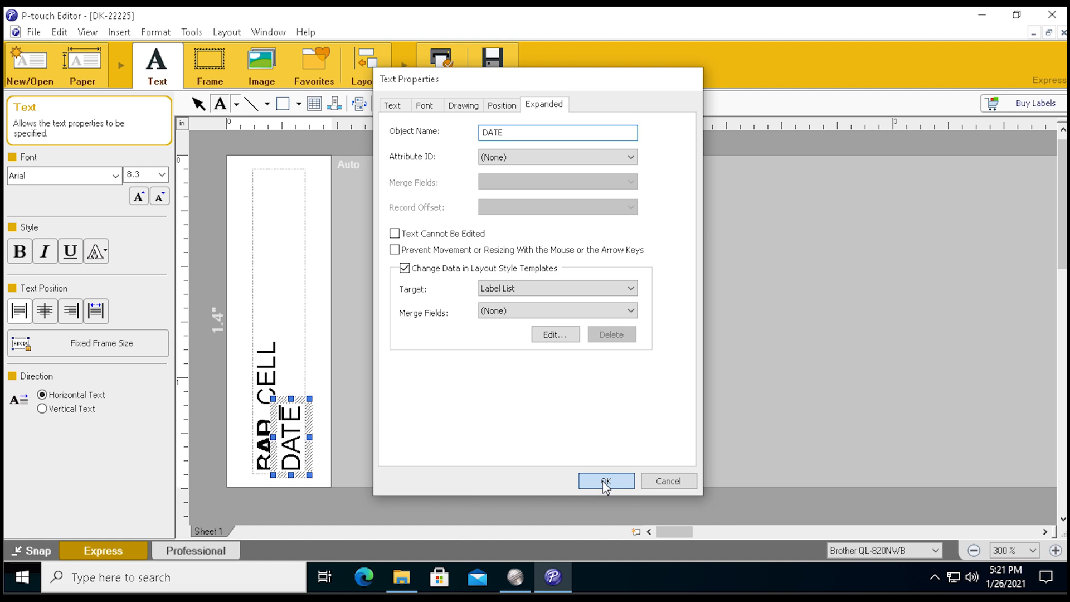
left_click(367, 578)
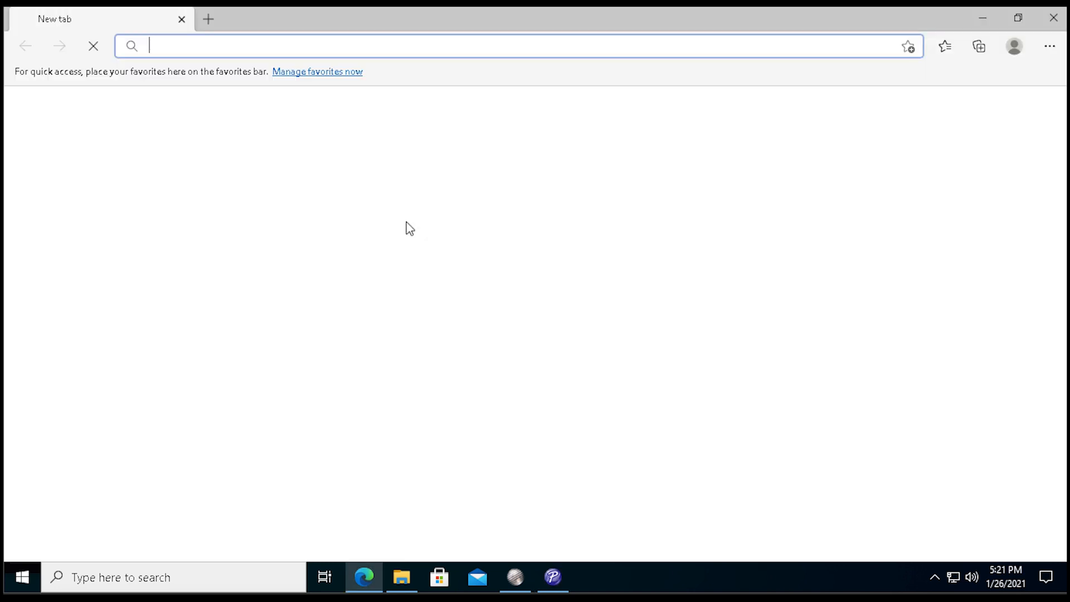
type("www.megacellmonitor.com")
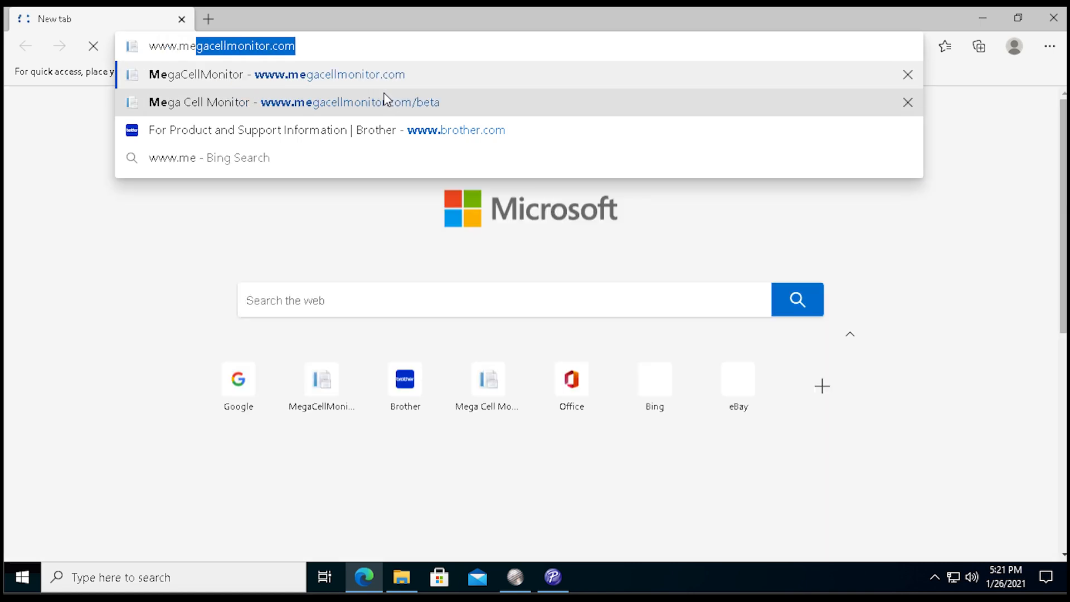
key("Return")
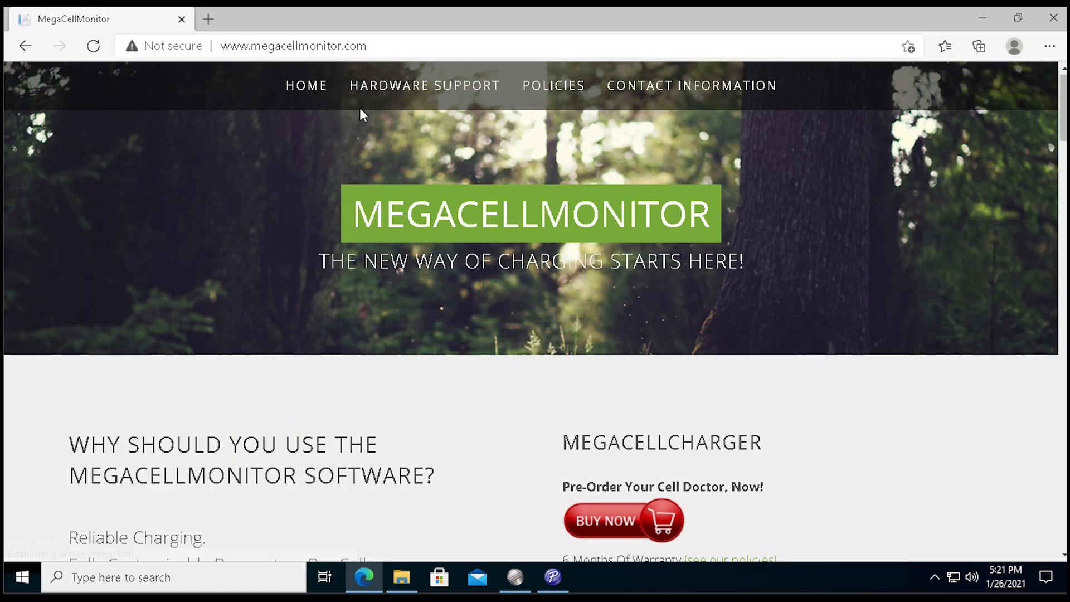
mouse_move(311, 91)
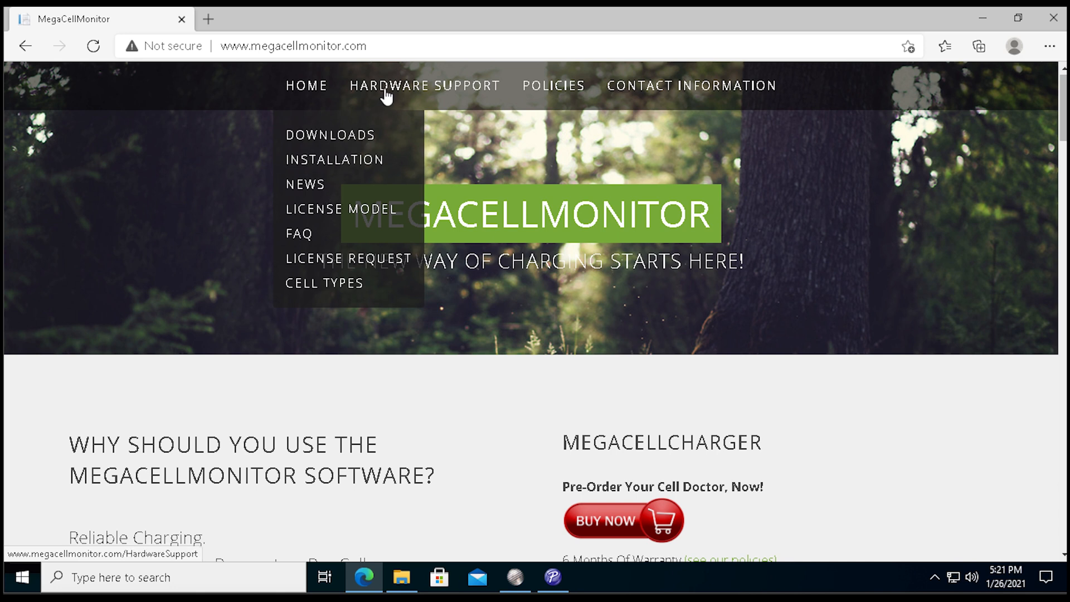
mouse_move(382, 92)
left_click(378, 161)
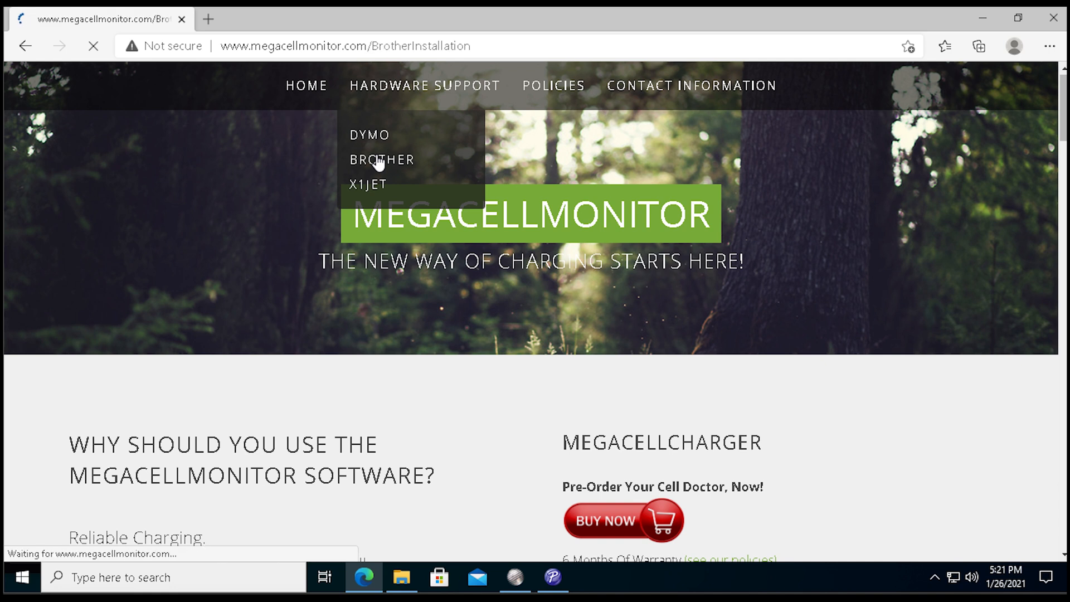
Examine the table of supported object names and values, checking BAD_CELL, CAP and DATE, and return to P-touch Editor.
scroll(449, 430, "down", 1)
scroll(451, 431, "down", 20)
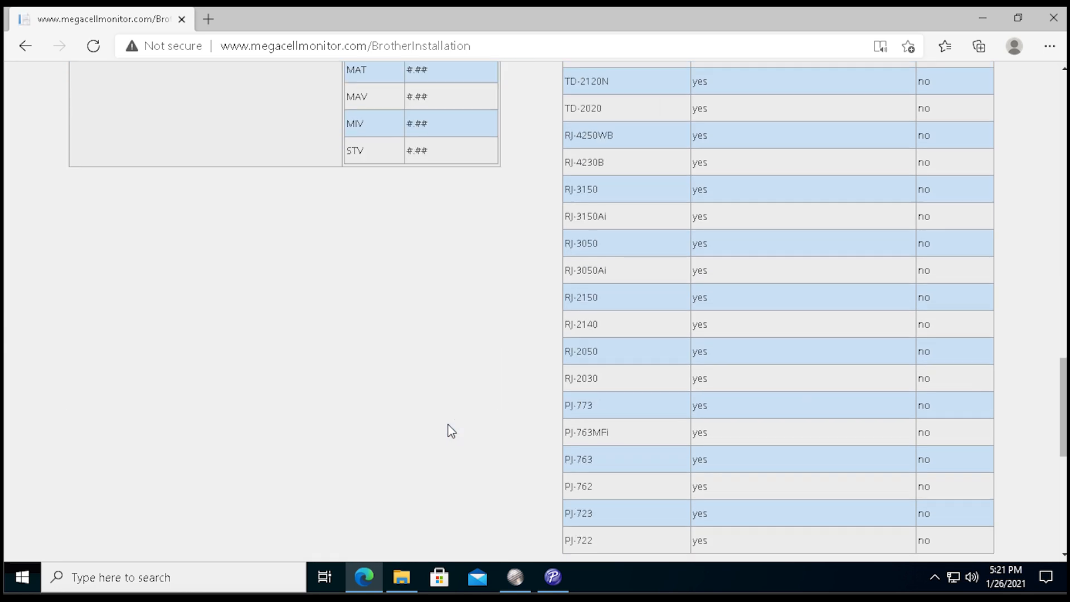
scroll(452, 431, "up", 6)
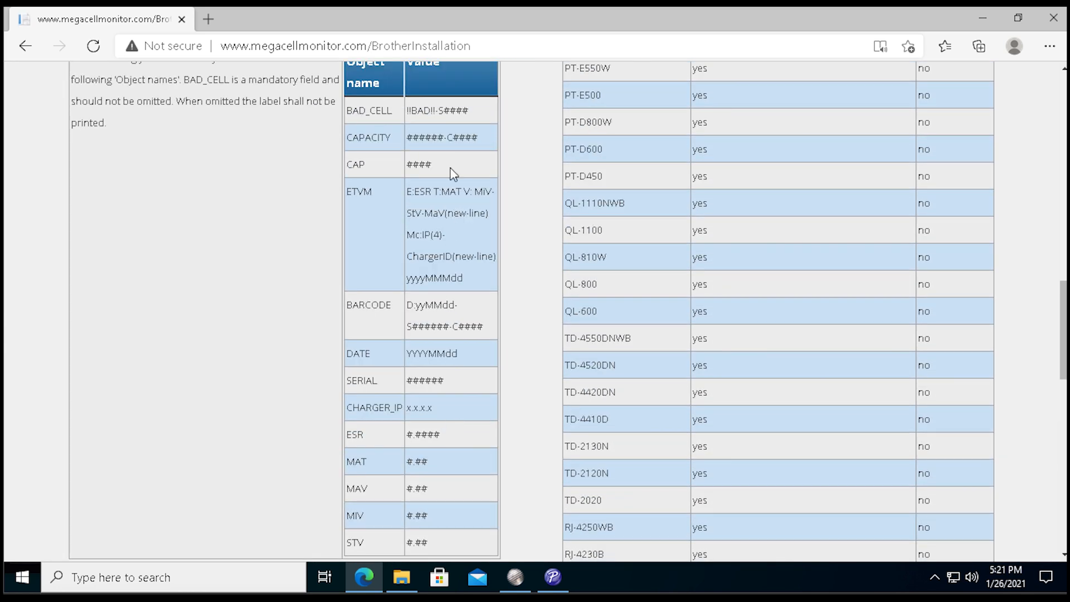
left_click_drag(358, 110, 422, 462)
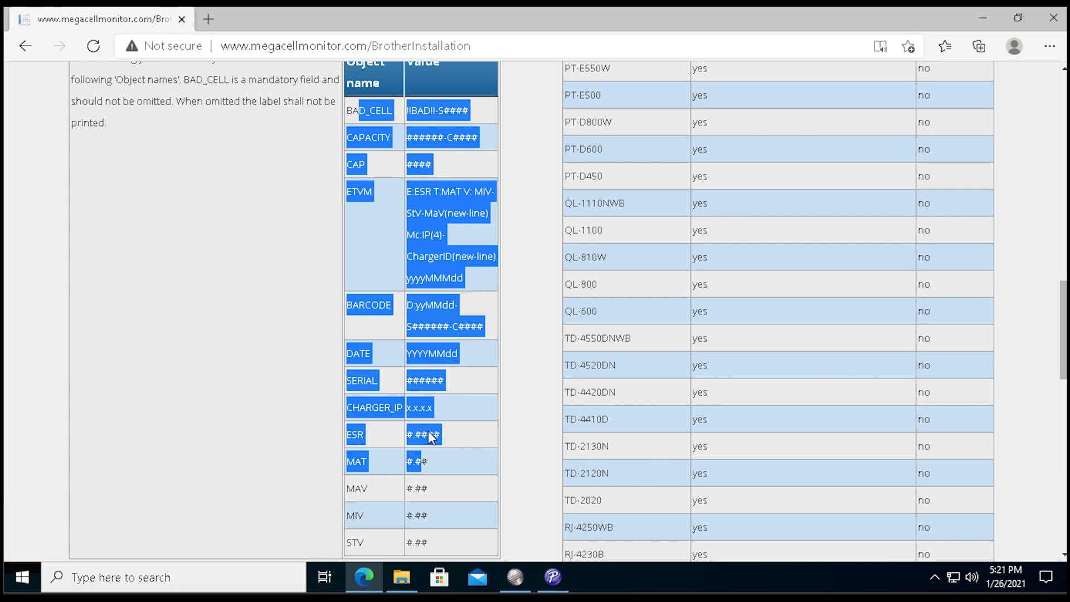
left_click(381, 279)
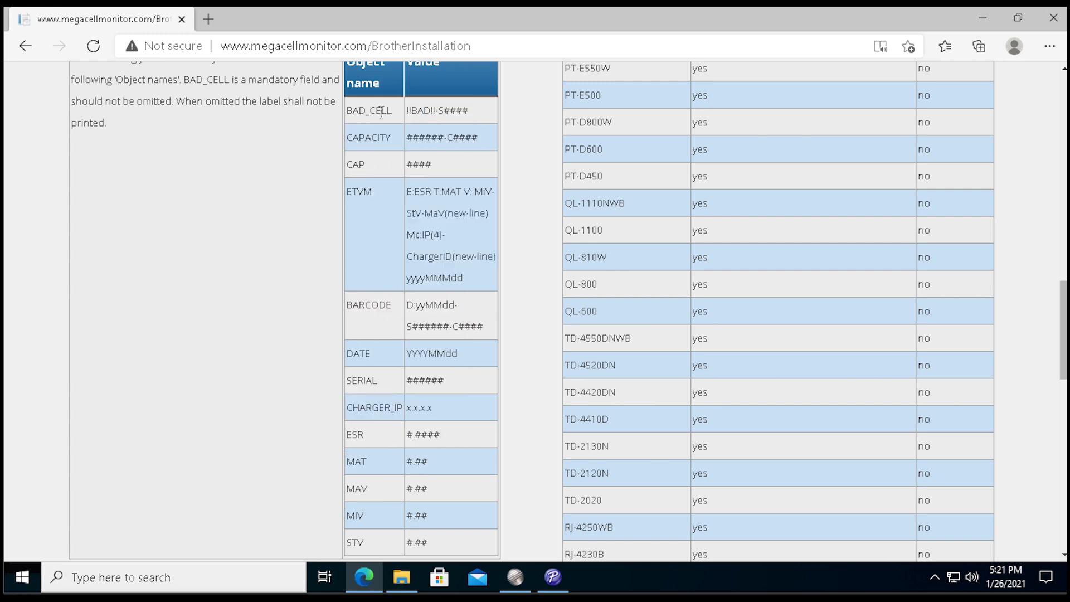
left_click_drag(352, 110, 382, 112)
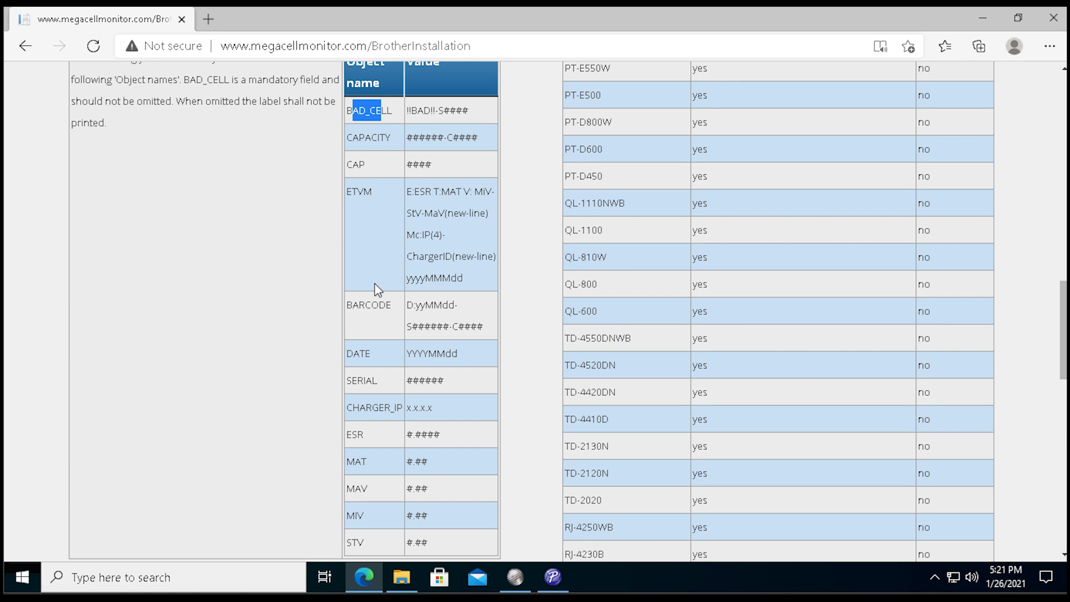
double_click(354, 164)
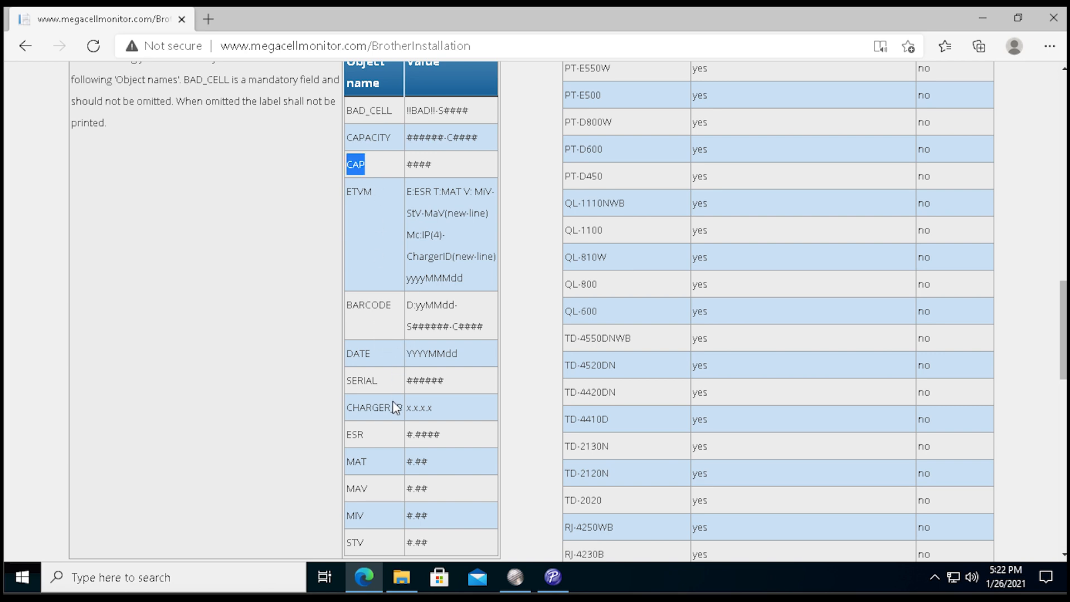
double_click(360, 356)
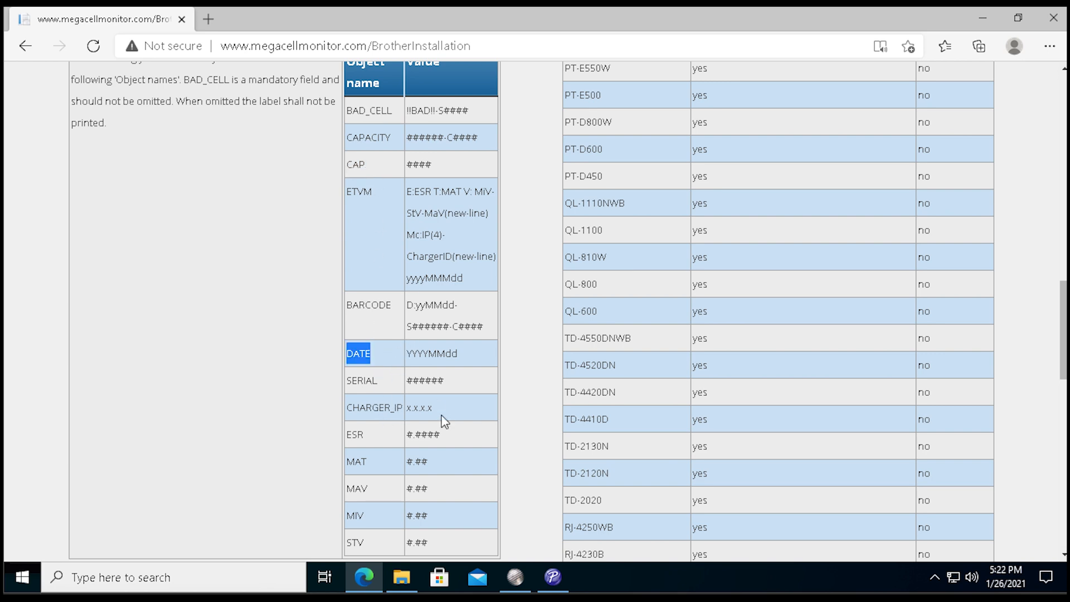
left_click(983, 17)
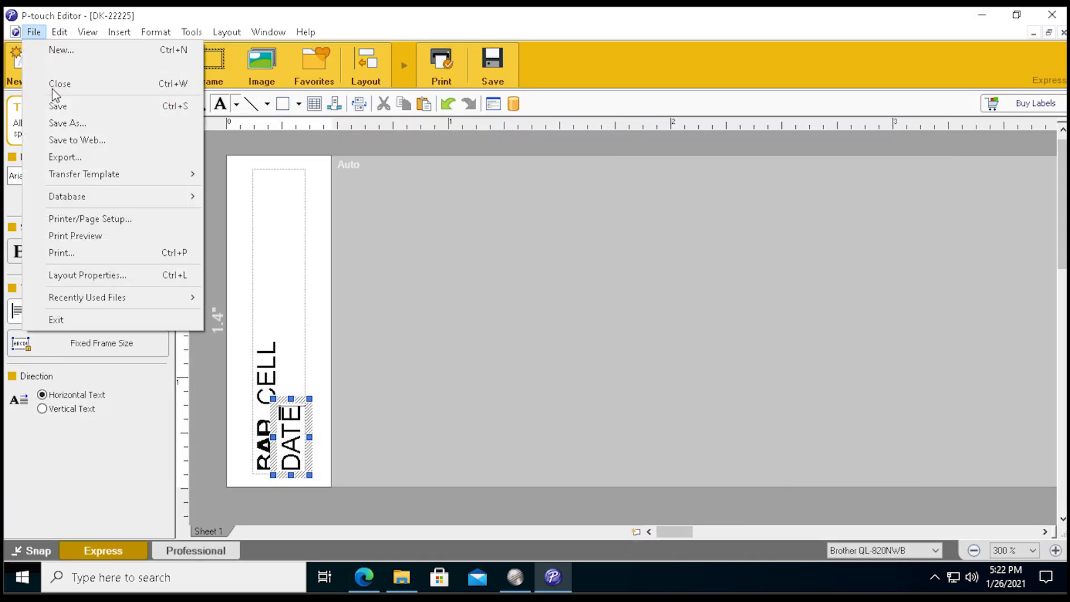
Save the layout as MyLabel-22225 in the Brother templates folder, decline automatic layout registration, and close the editor.
left_click(76, 124)
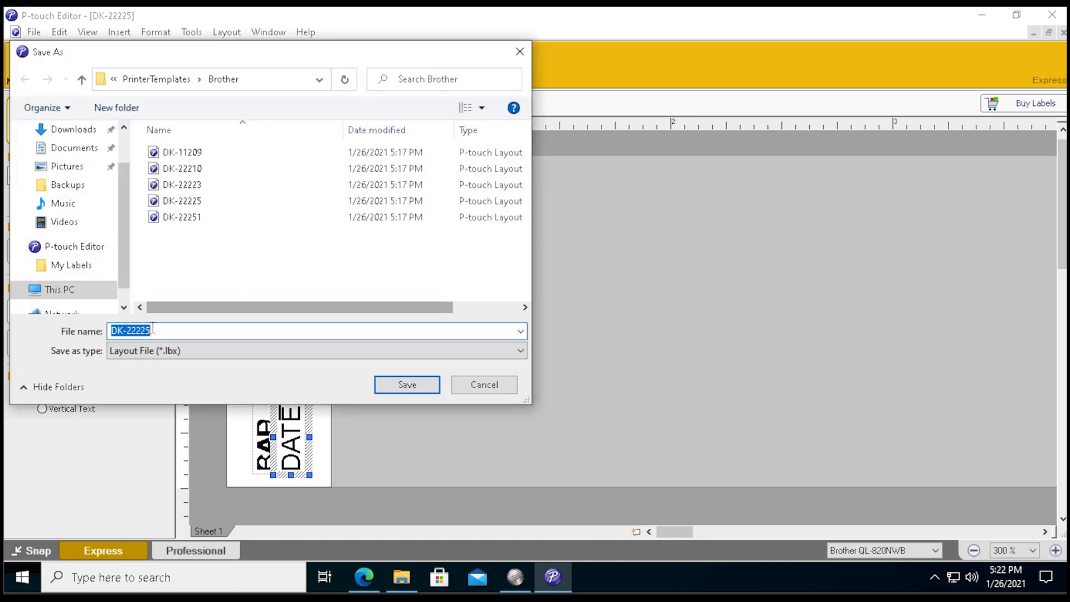
left_click(123, 336)
key("BackSpace")
key("BackSpace")
type("MyLa")
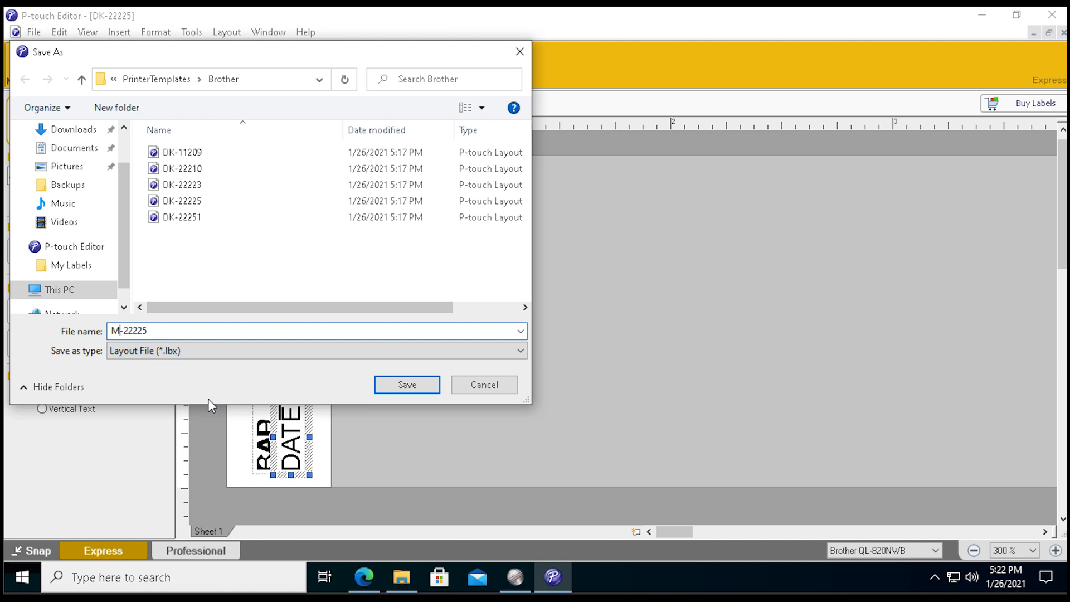
type("bel")
left_click(424, 387)
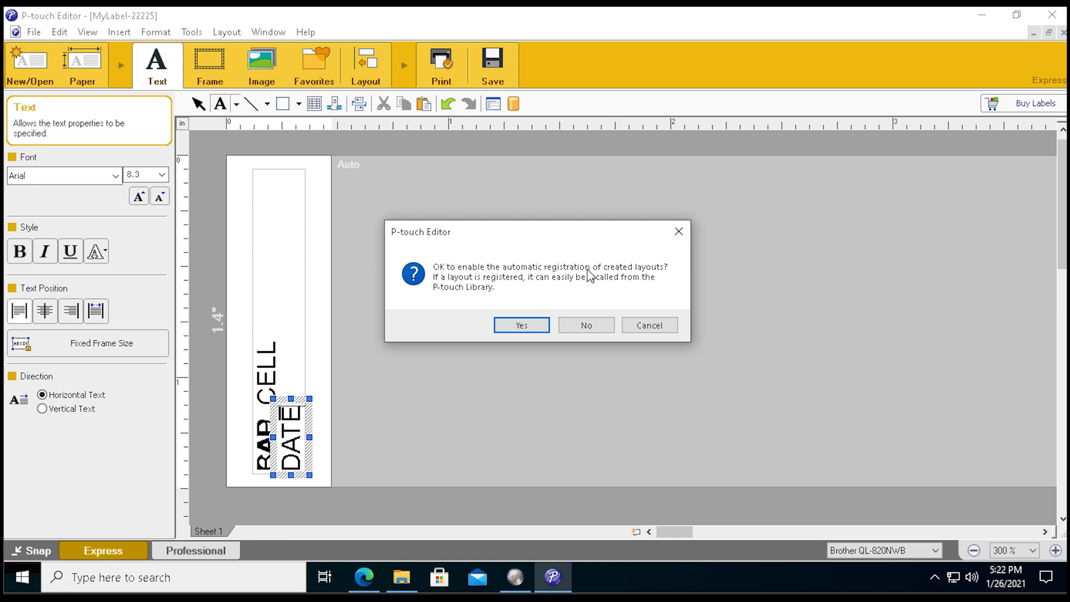
left_click(589, 329)
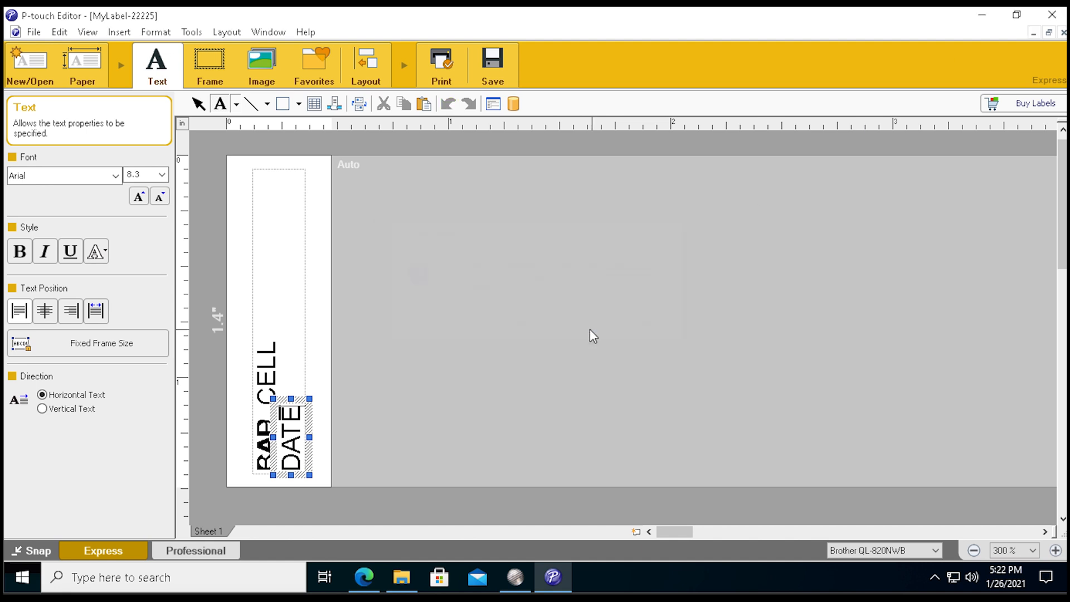
left_click(1052, 14)
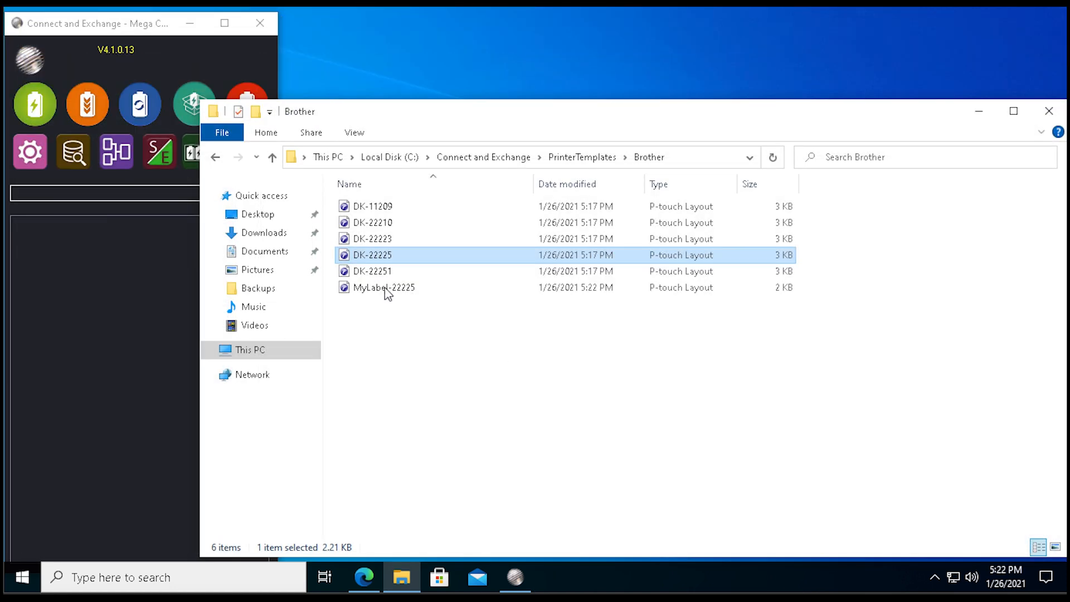
In Mega Cell Monitor's printer settings, choose MyLabel-22225 as the label size and apply it.
left_click(29, 156)
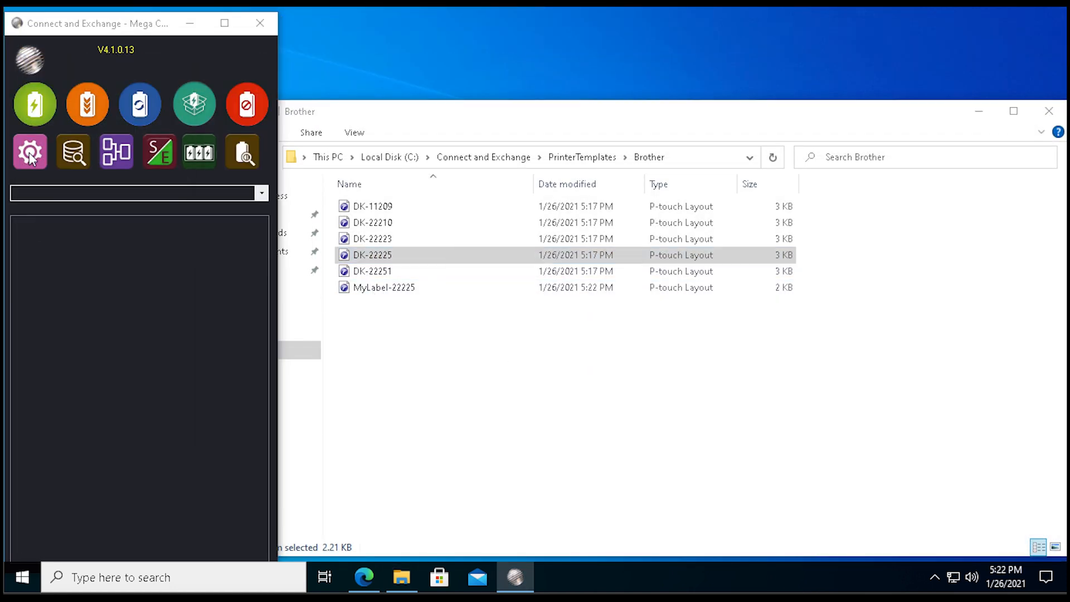
left_click(30, 158)
left_click(525, 339)
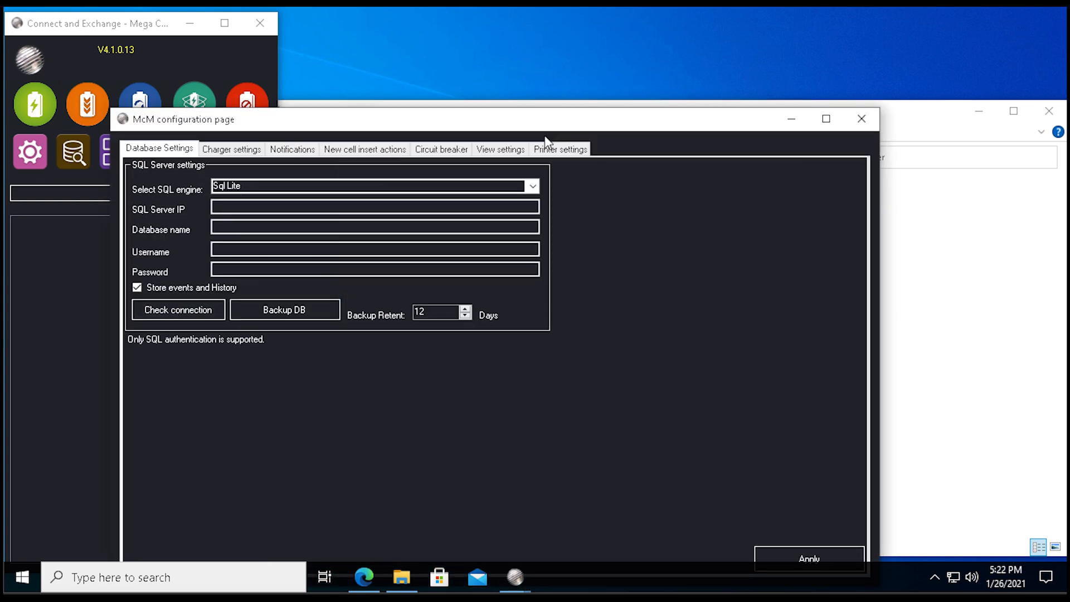
left_click(557, 149)
left_click(468, 221)
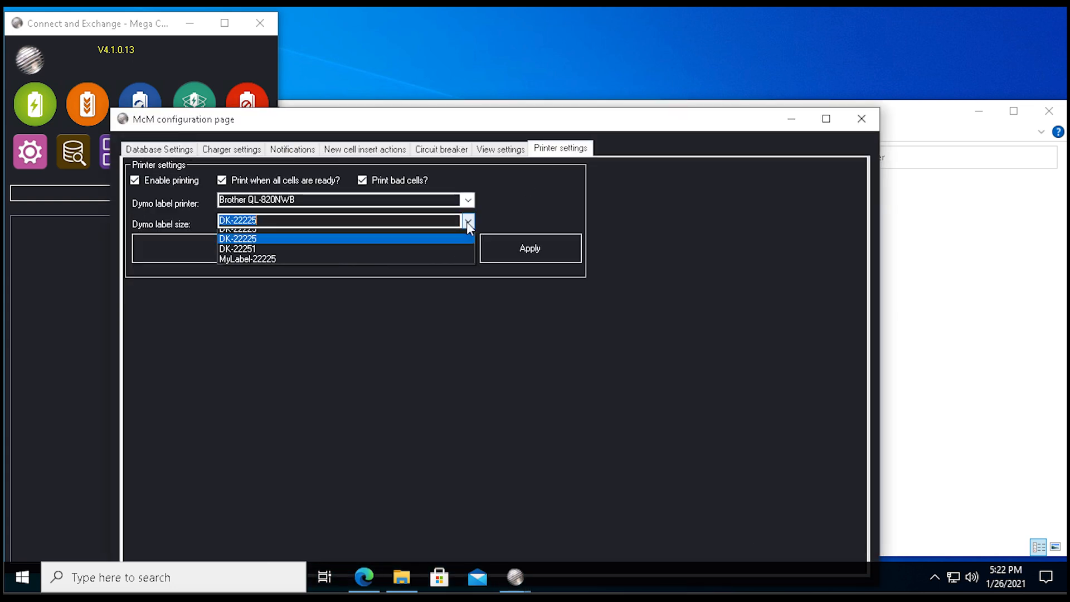
left_click(289, 285)
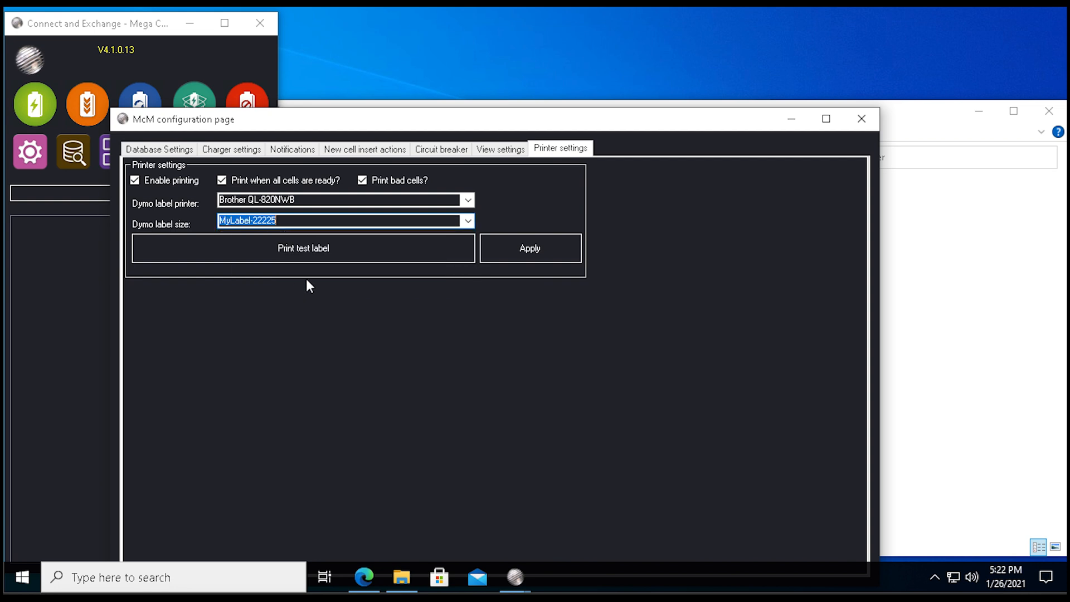
left_click(522, 252)
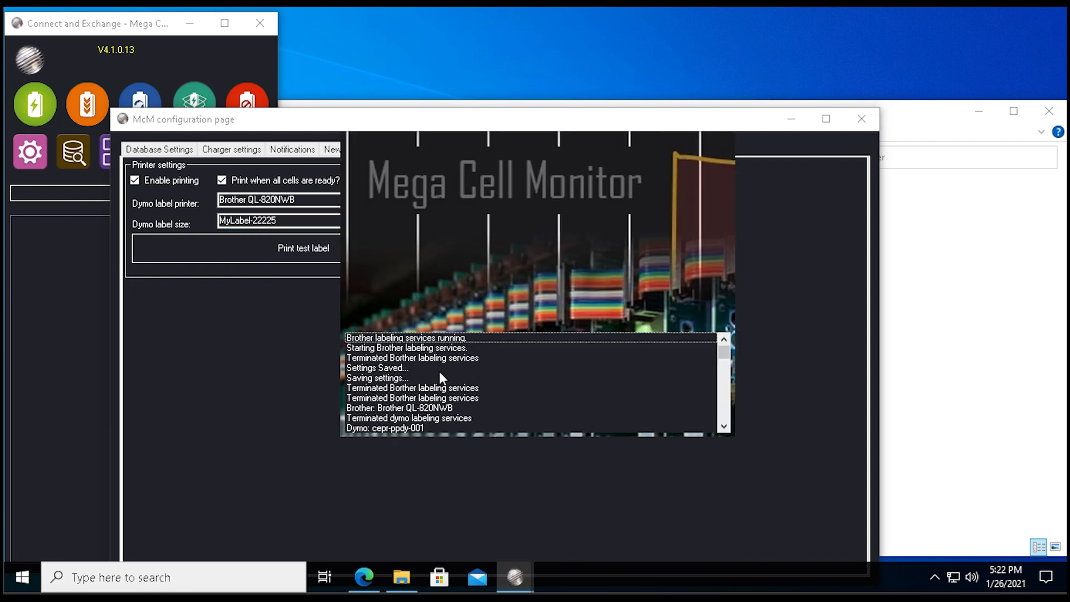